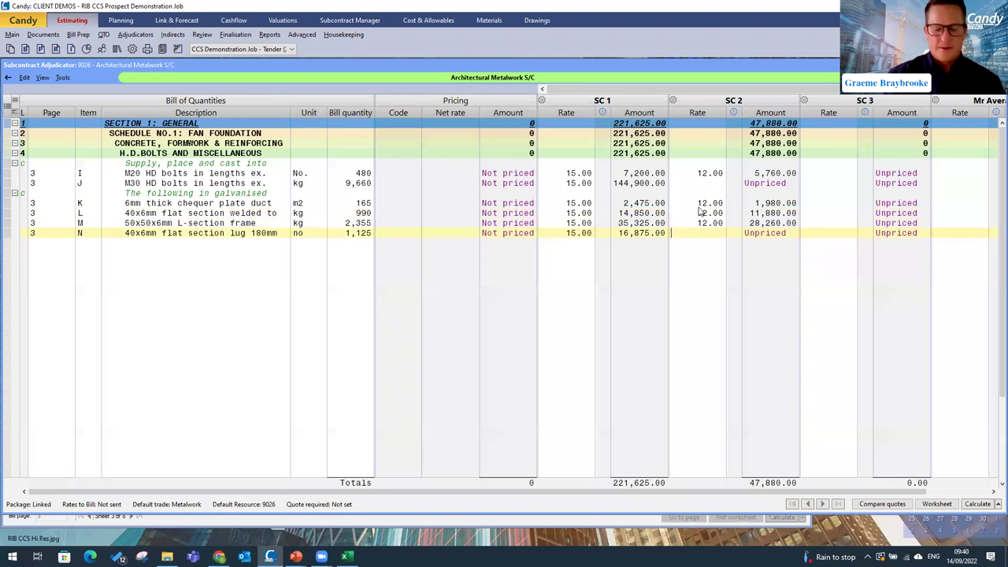
# - Enter SC 2's rate of 12 for item N, the 40x6mm flat section lug
pyautogui.write('12')
pyautogui.press('Return')
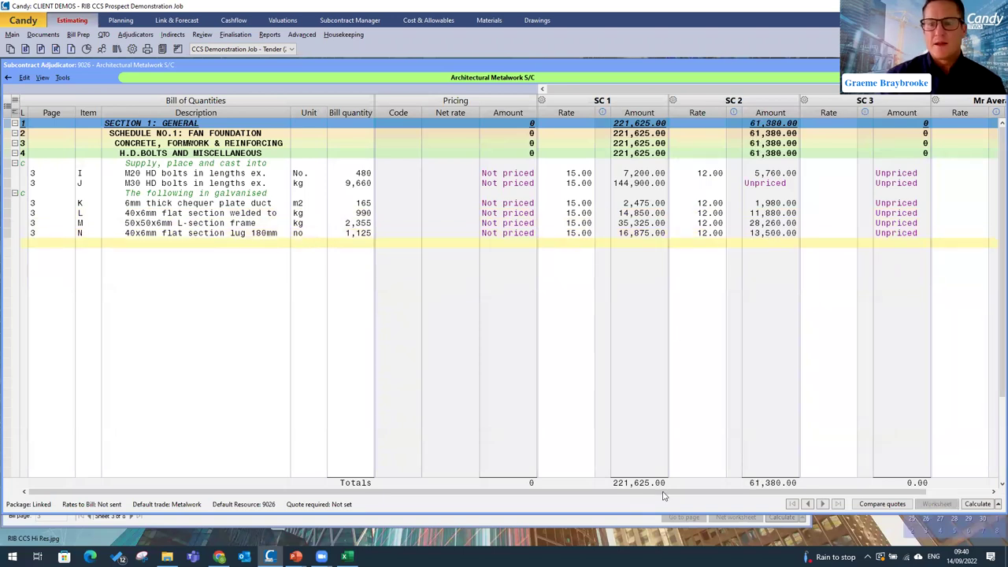
# - Export the Architectural Metalwork S/C package to Excel, accepting the additional options as offered
pyautogui.moveTo(727, 494); pyautogui.dragTo(808, 498)
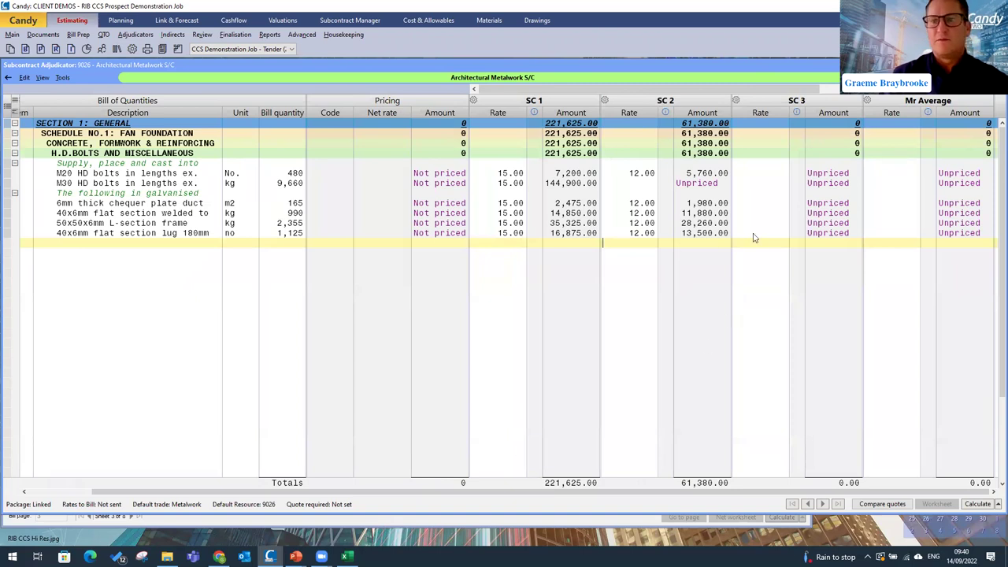
pyautogui.click(62, 77)
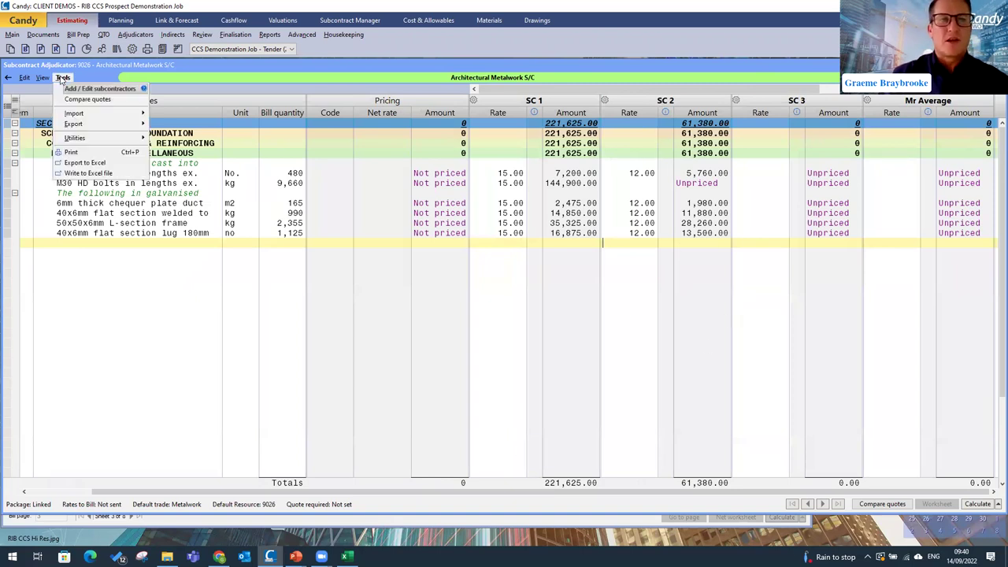
pyautogui.click(195, 129)
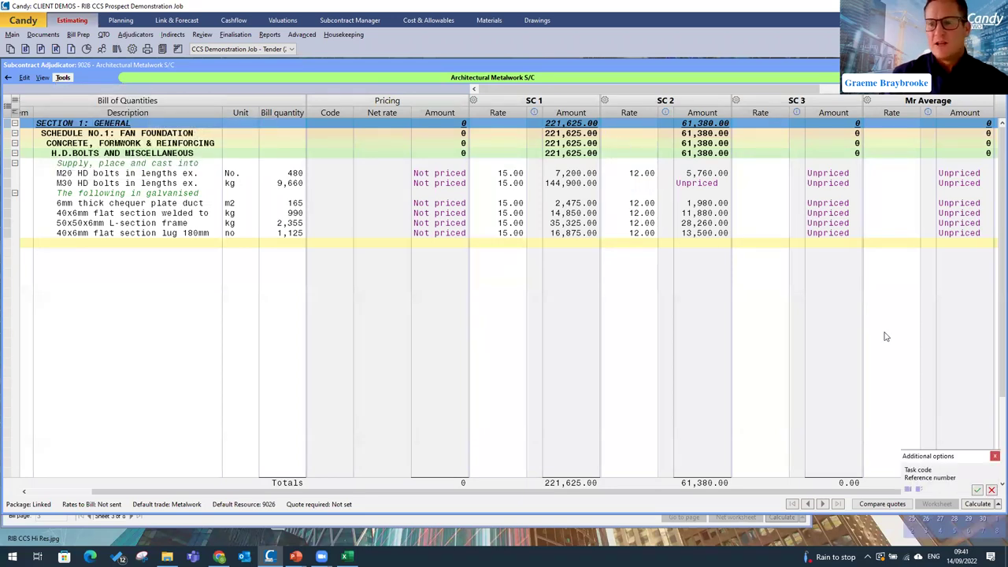
pyautogui.moveTo(928, 459); pyautogui.dragTo(797, 423)
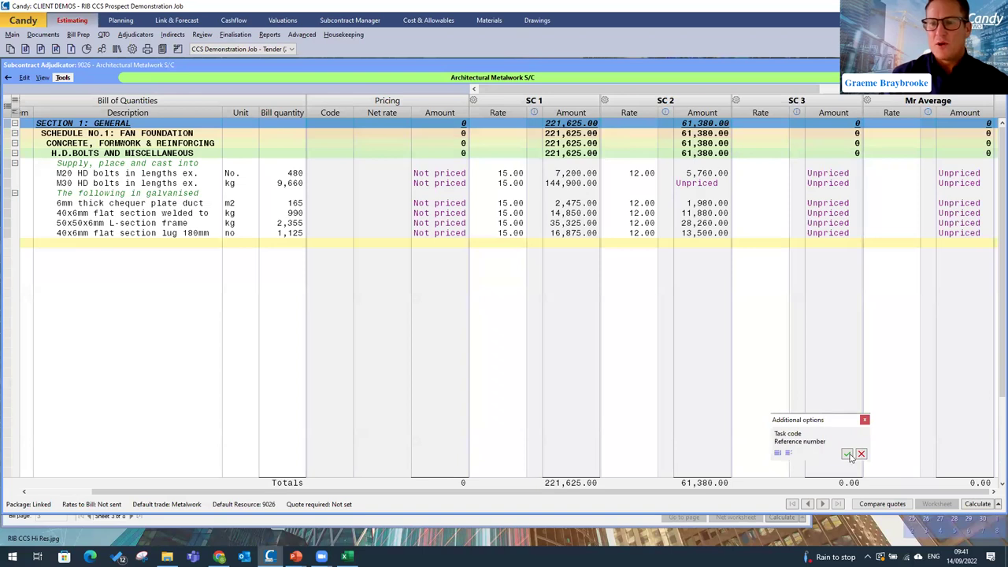
pyautogui.click(848, 455)
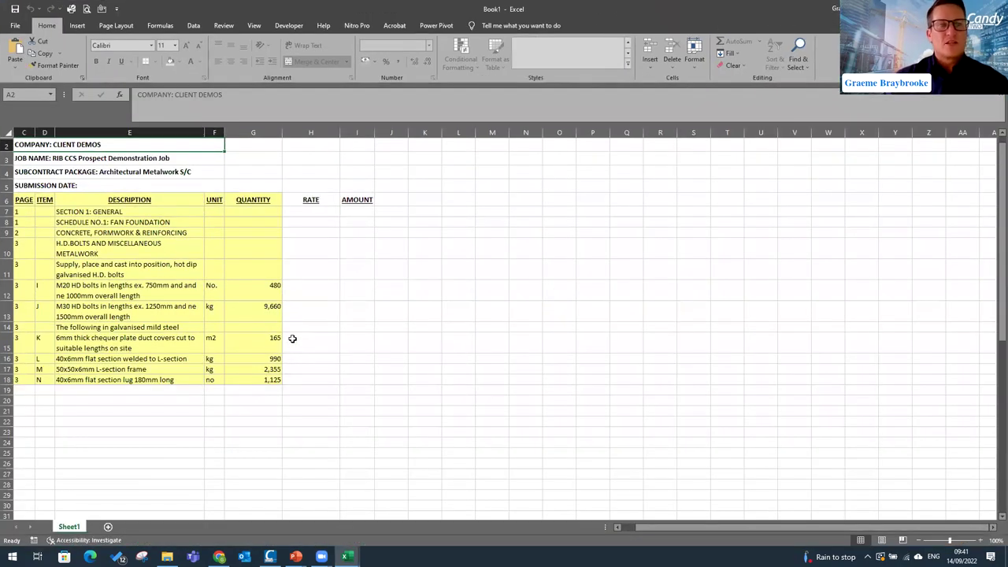
# - Enter rates of 10 for the M20 HD bolts, 30 for the M30 HD bolts and 20 for the chequer plate duct covers
pyautogui.click(176, 294)
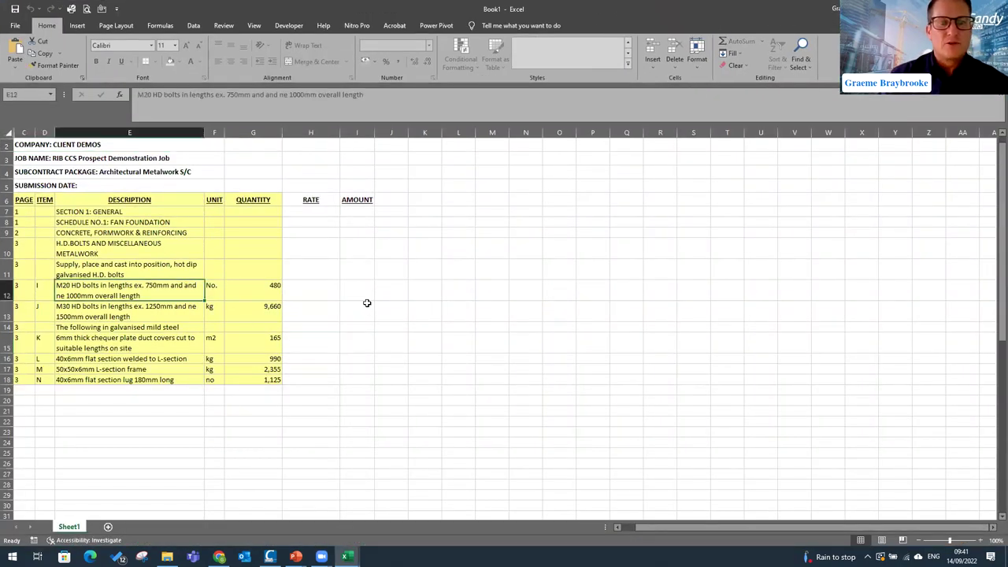
pyautogui.click(320, 286)
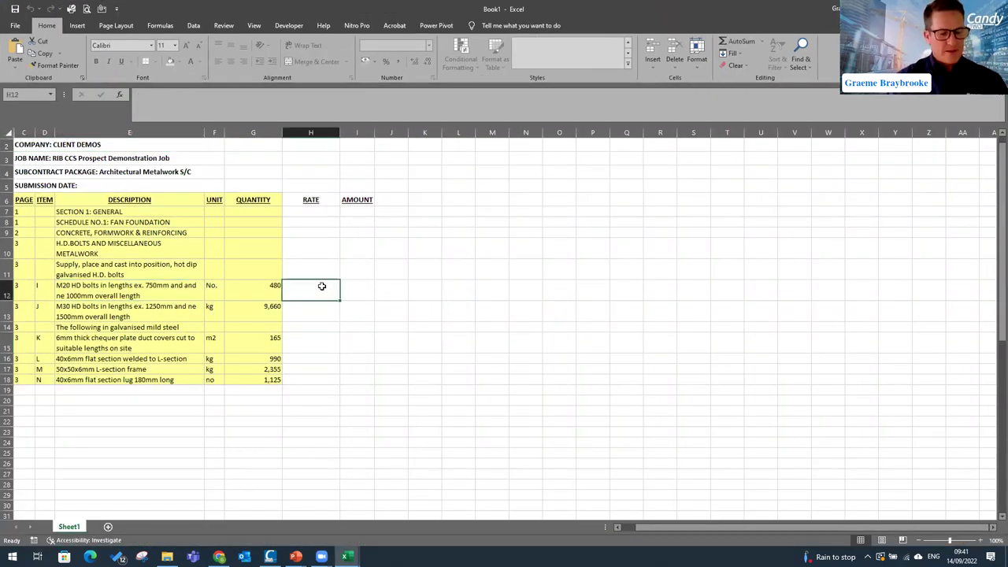
pyautogui.write('10')
pyautogui.press('Return')
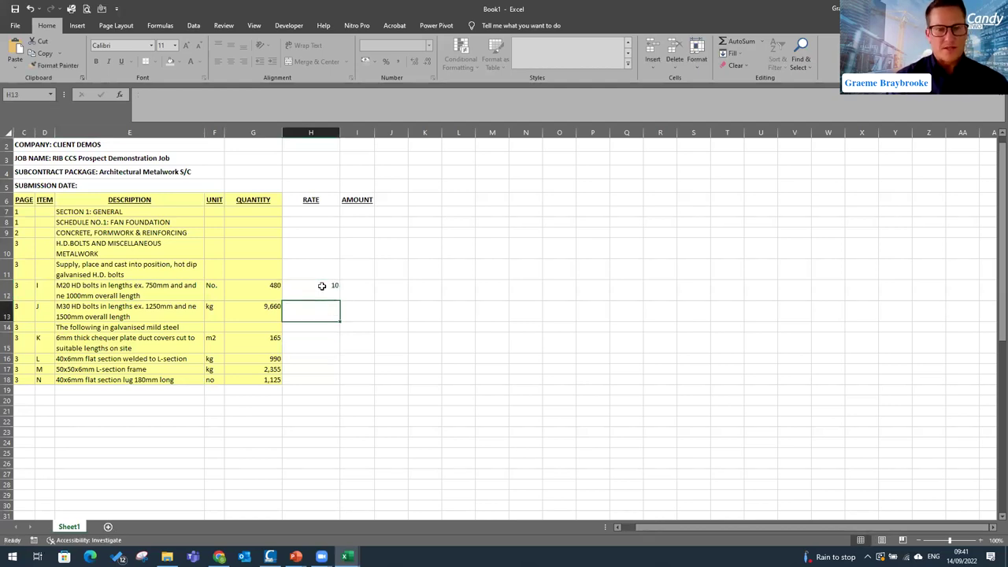
pyautogui.write('30')
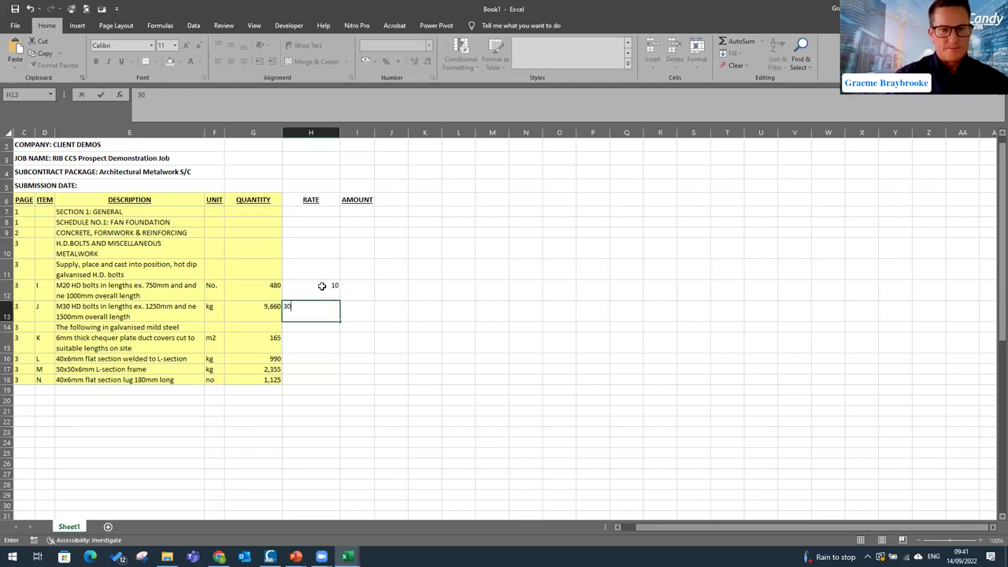
pyautogui.press('Return')
pyautogui.press('Return')
pyautogui.write('20')
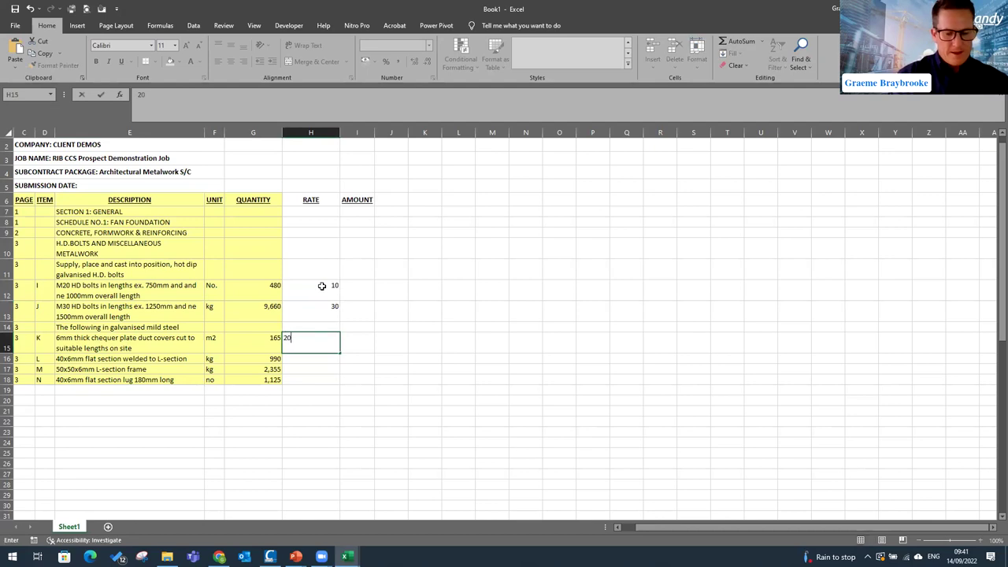
pyautogui.press('Return')
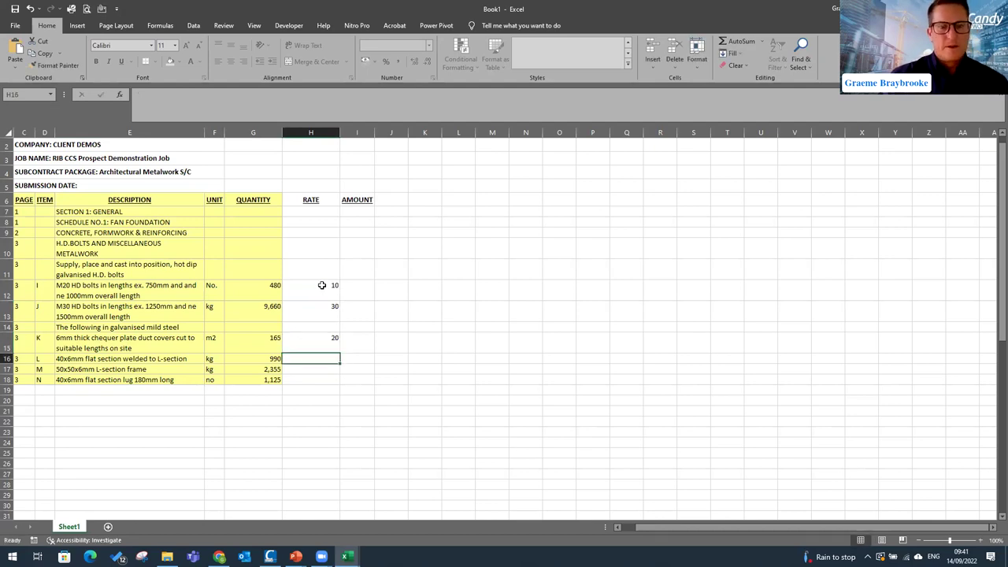
# - Fill the chequer plate's rate of 20 down to items L, M and N
pyautogui.click(334, 347)
pyautogui.moveTo(339, 363); pyautogui.dragTo(334, 381)
pyautogui.click(343, 435)
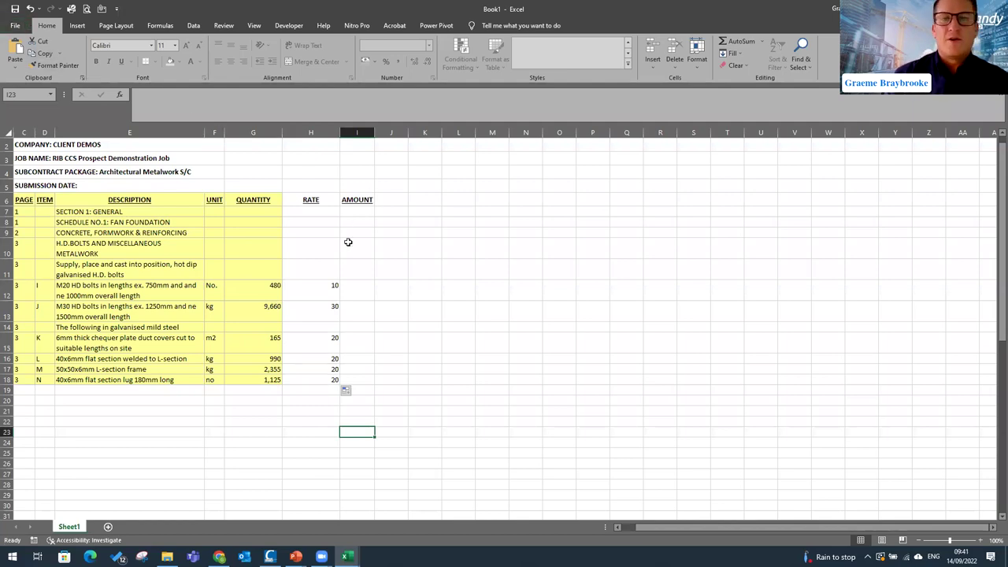
# - Save the priced workbook to the Desktop as SC3 and close it
pyautogui.click(15, 25)
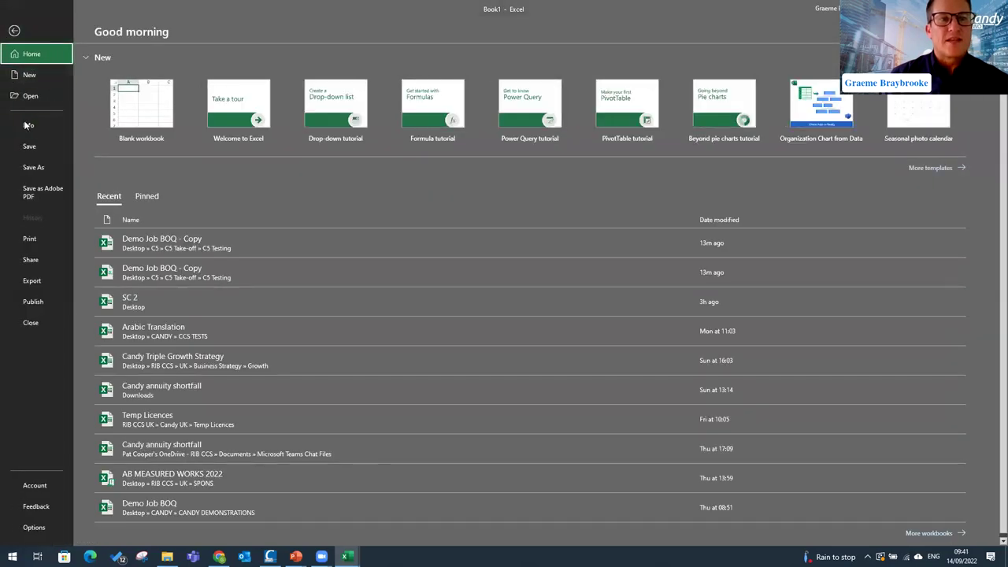
pyautogui.click(14, 30)
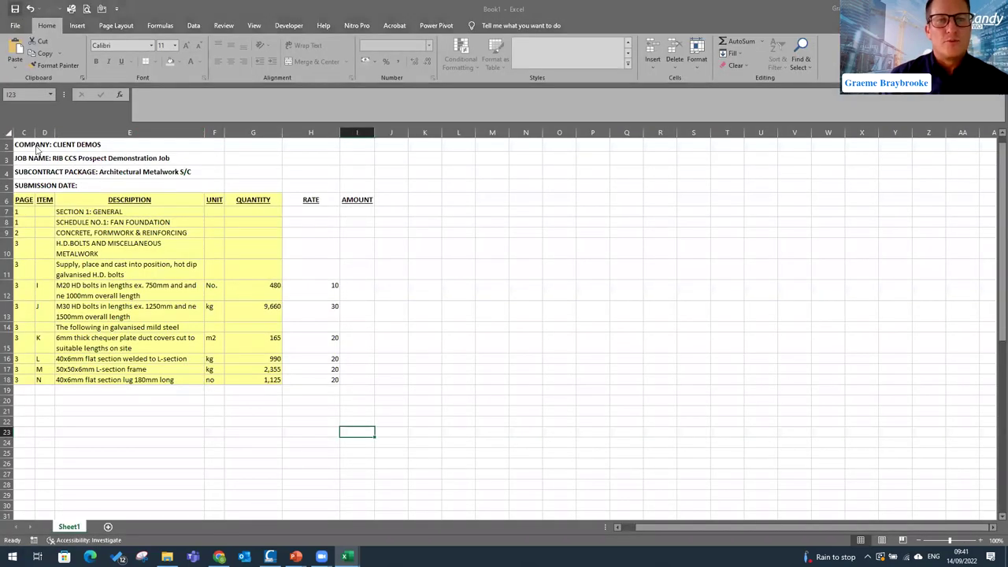
pyautogui.hotkey('ctrl', 's')
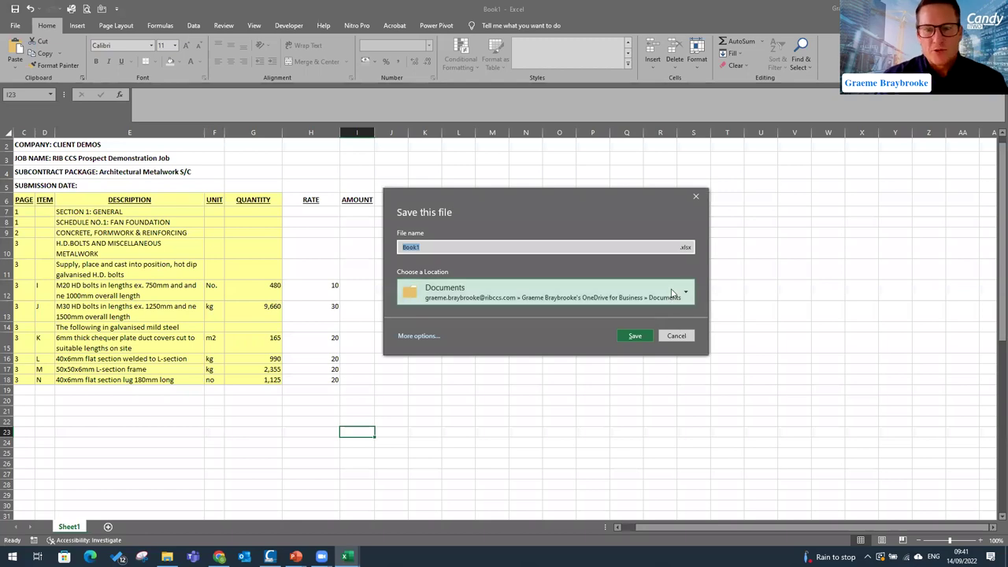
pyautogui.click(405, 336)
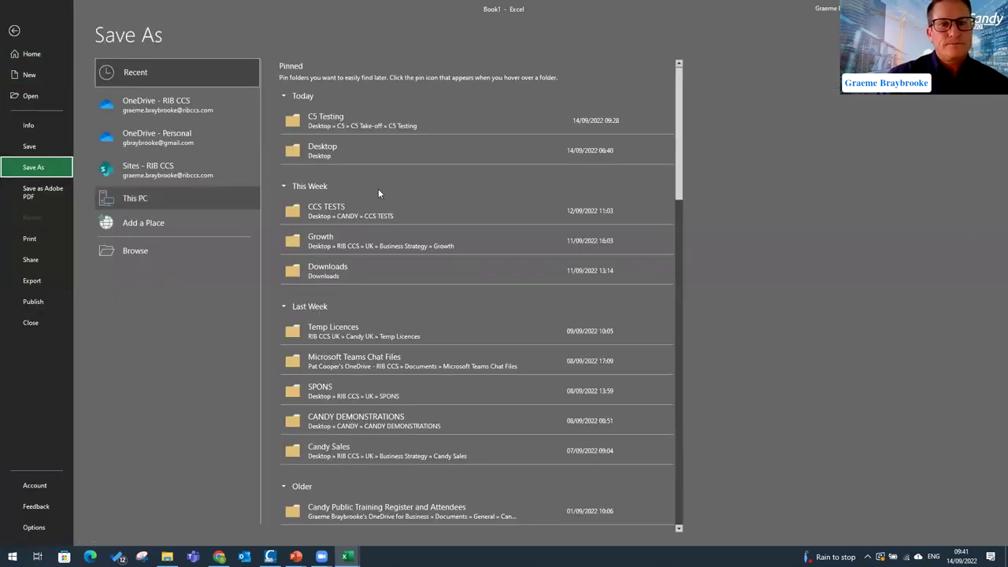
pyautogui.click(341, 148)
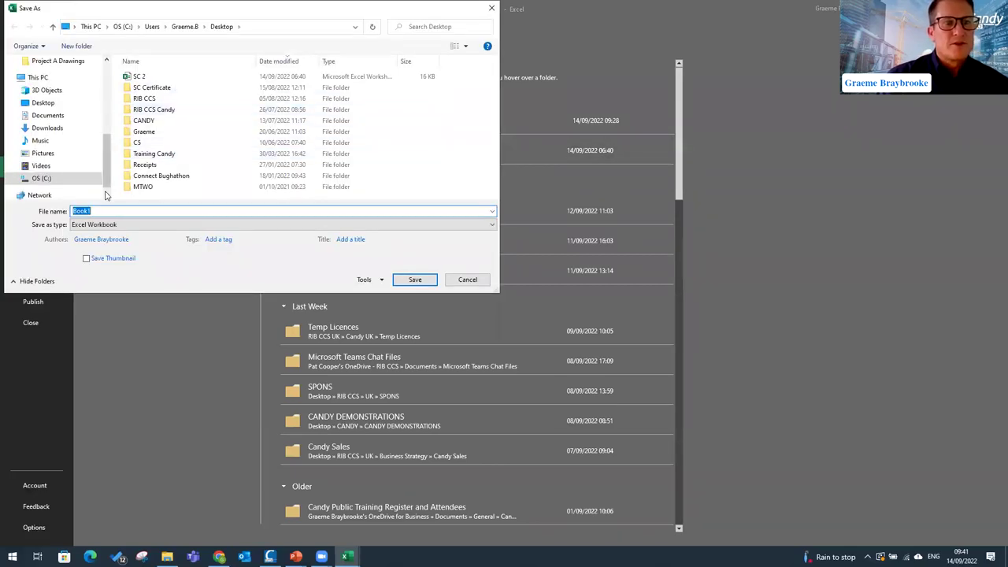
pyautogui.write('SC33')
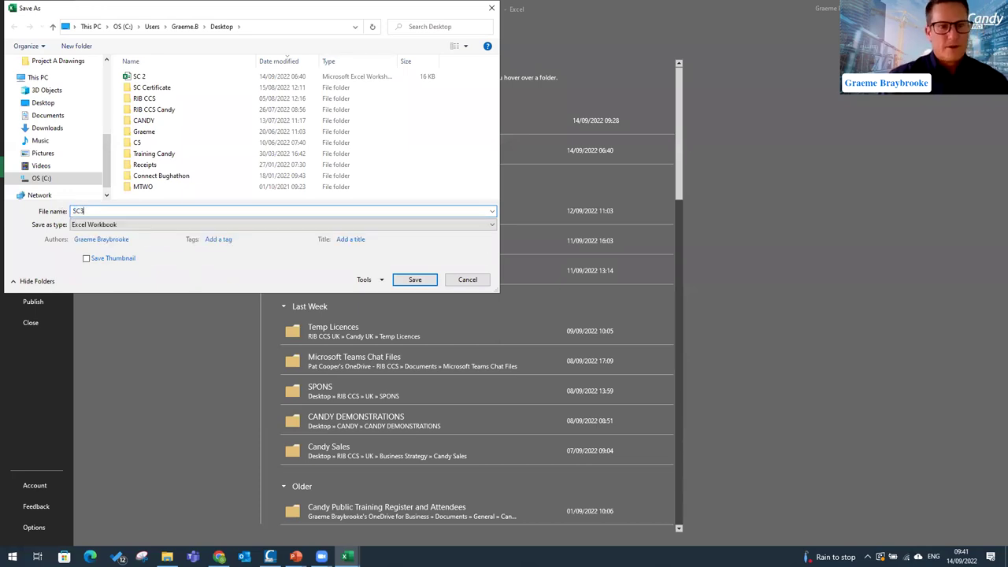
pyautogui.click(415, 280)
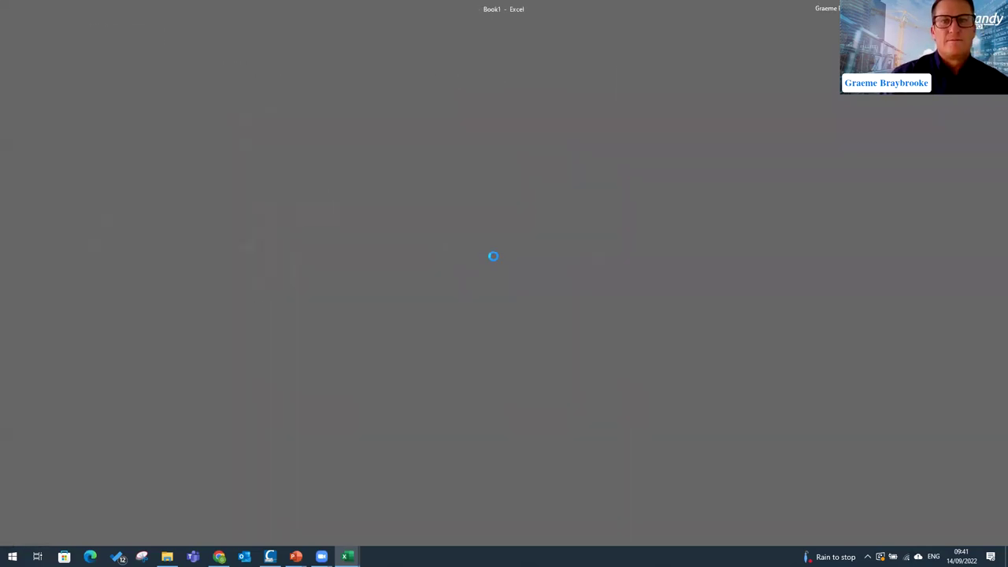
pyautogui.hotkey('ctrl', 'w')
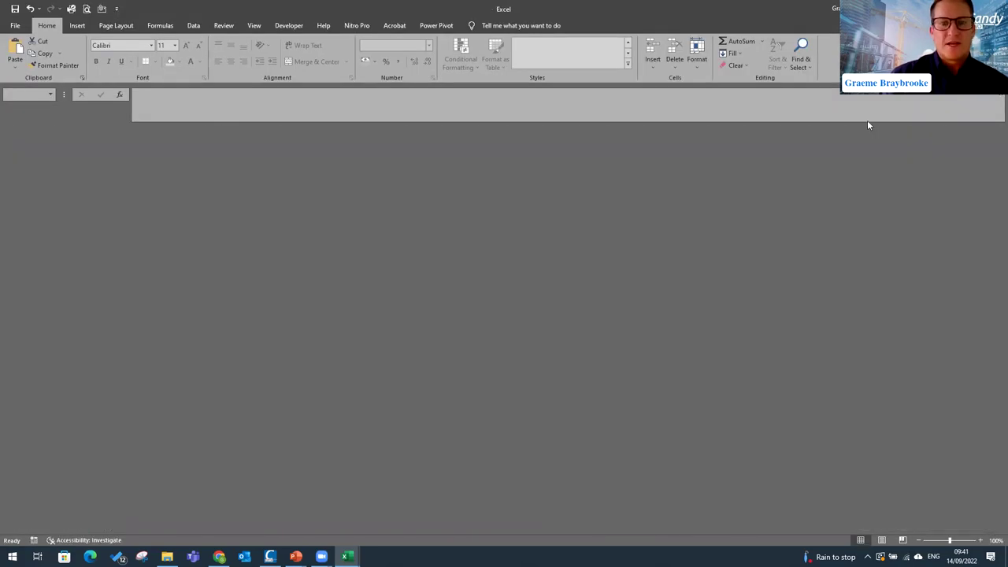
# - Switch to Candy and import the quoted rates for SC 3 from the SC3.xlsx workbook on the Desktop
pyautogui.hotkey('alt', 'Tab')
pyautogui.rightClick(754, 112)
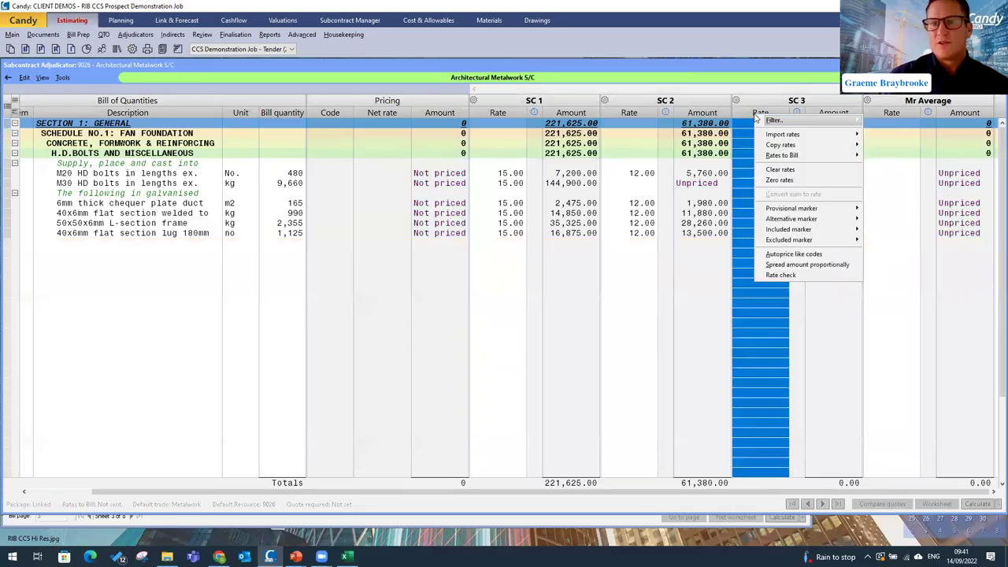
pyautogui.moveTo(789, 139)
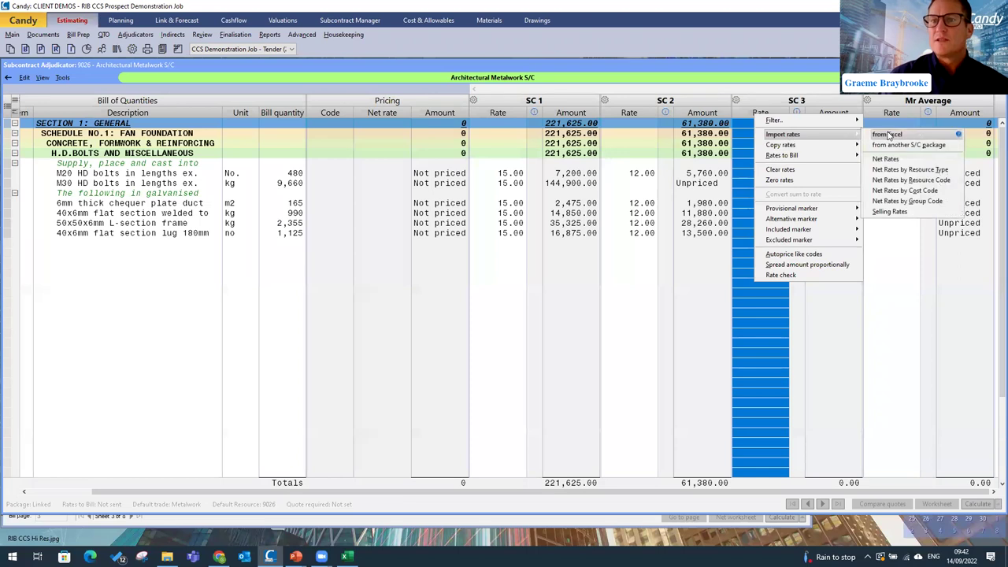
pyautogui.click(888, 135)
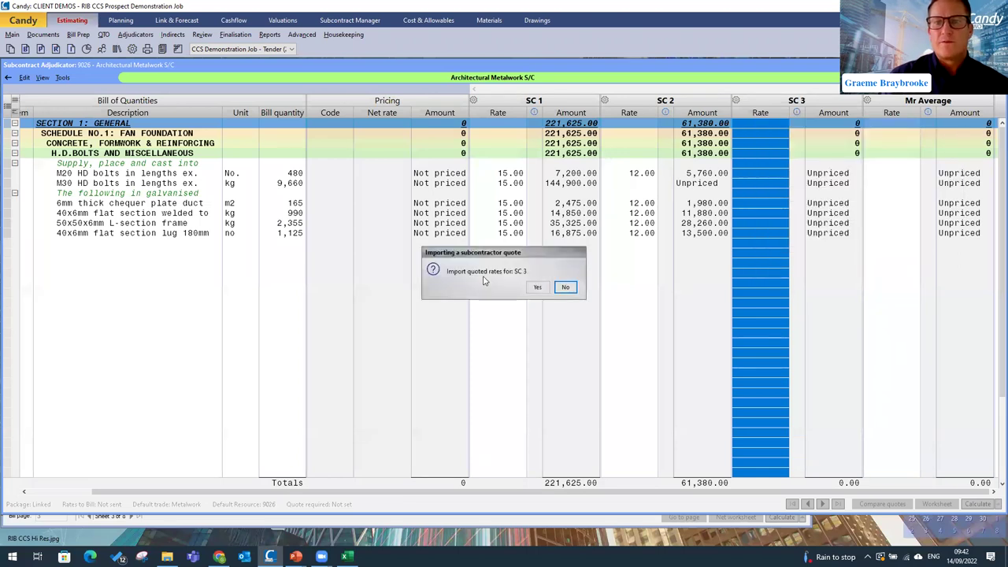
pyautogui.click(538, 287)
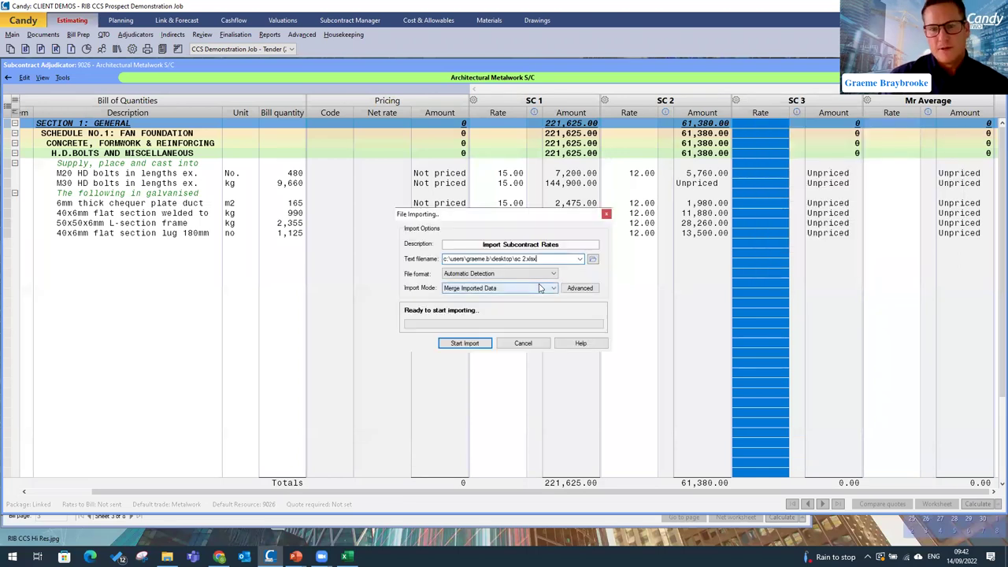
pyautogui.click(592, 259)
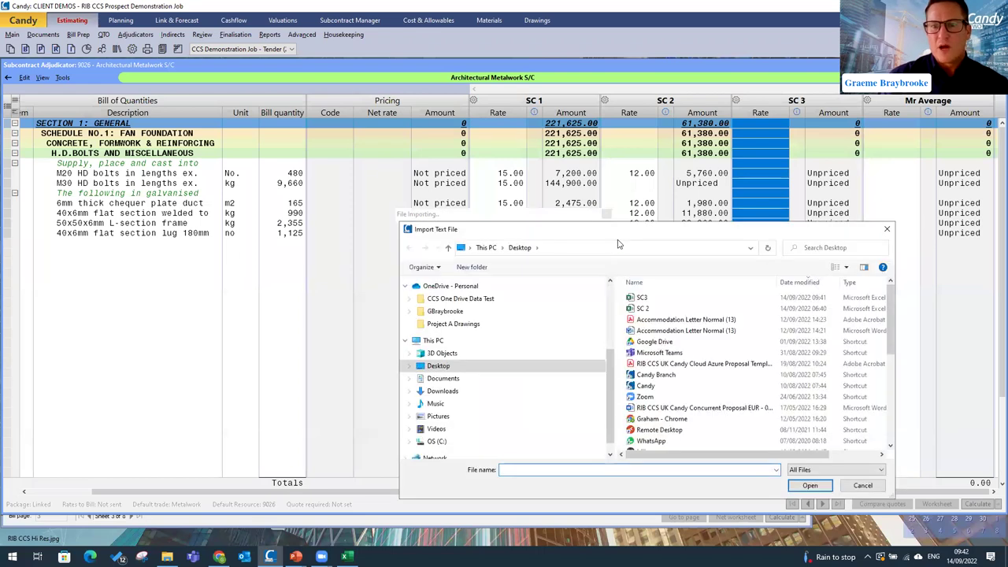
pyautogui.moveTo(613, 235); pyautogui.dragTo(480, 154)
pyautogui.click(524, 218)
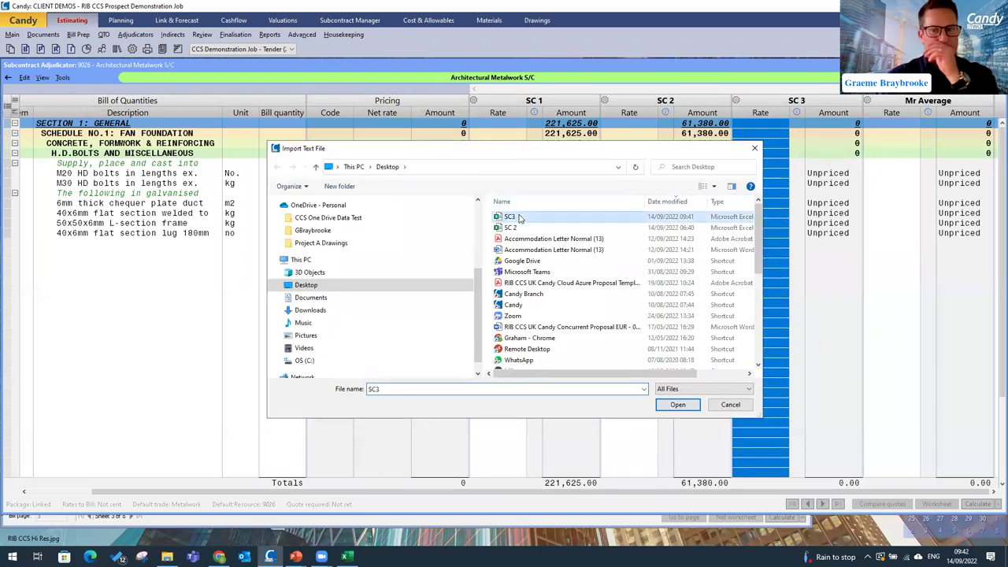
pyautogui.click(677, 405)
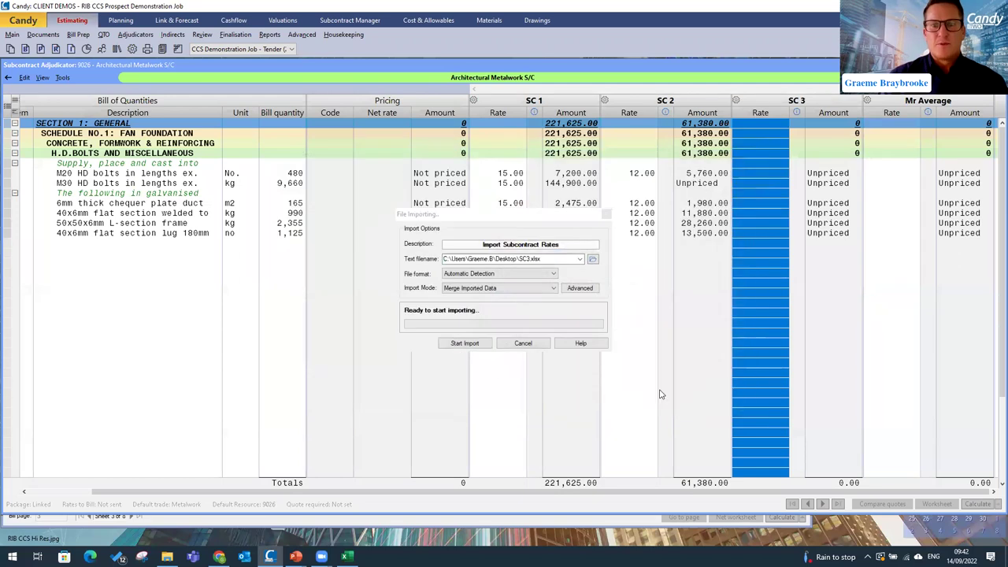
pyautogui.click(482, 348)
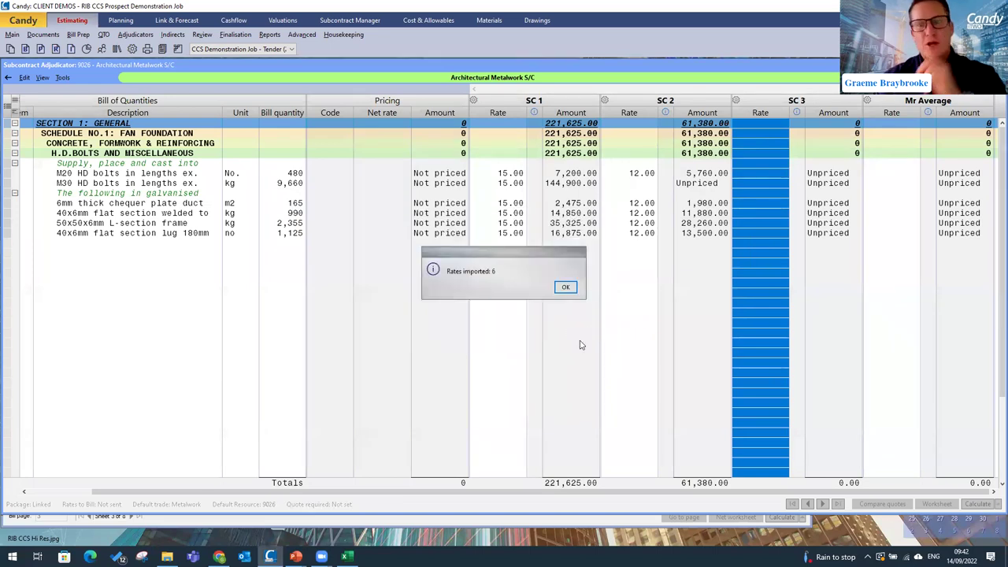
pyautogui.click(565, 289)
pyautogui.click(817, 254)
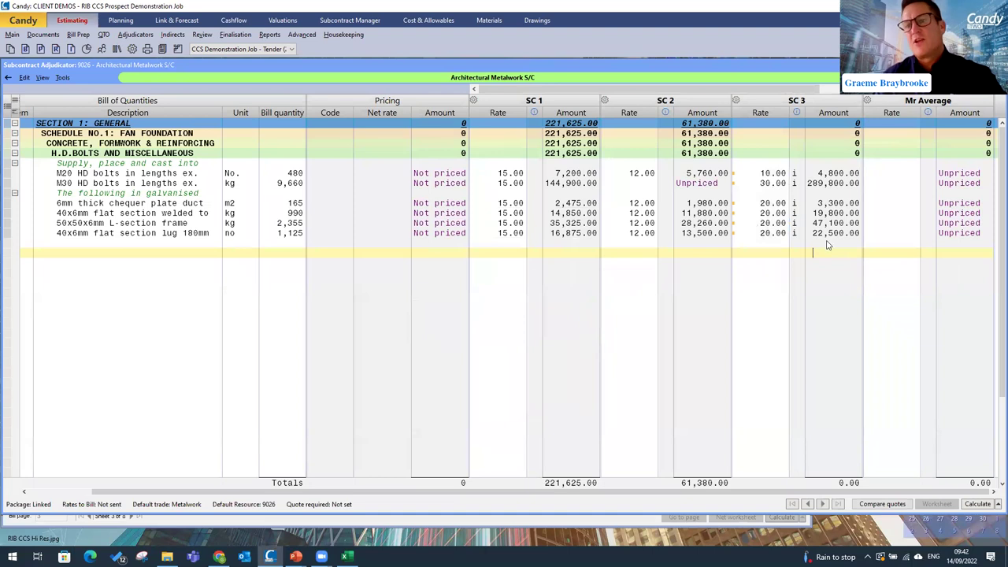
pyautogui.click(830, 236)
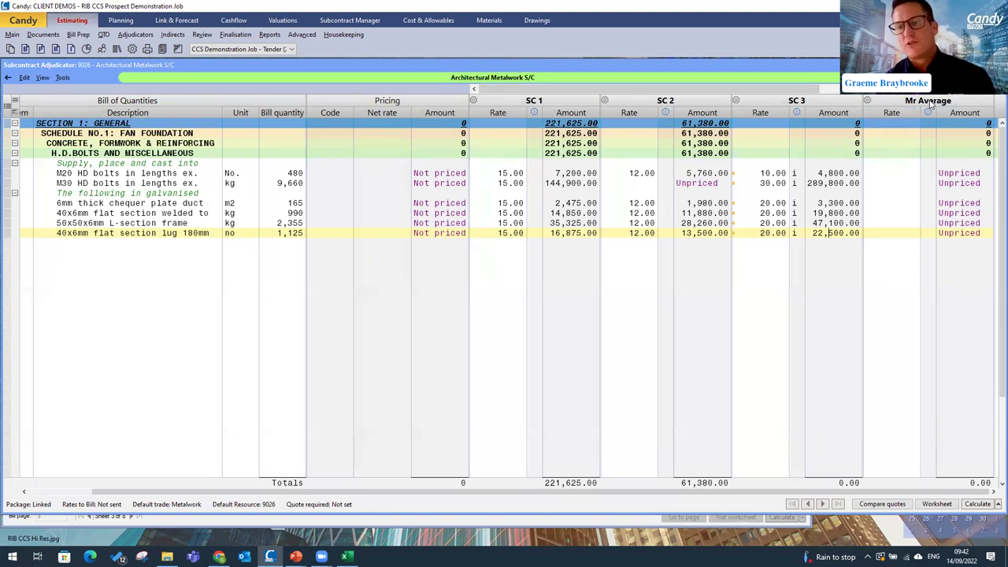
# - Copy rates into the Mr Average column by criteria, using the average rate of SC 1, SC 2 and SC 3
pyautogui.click(868, 102)
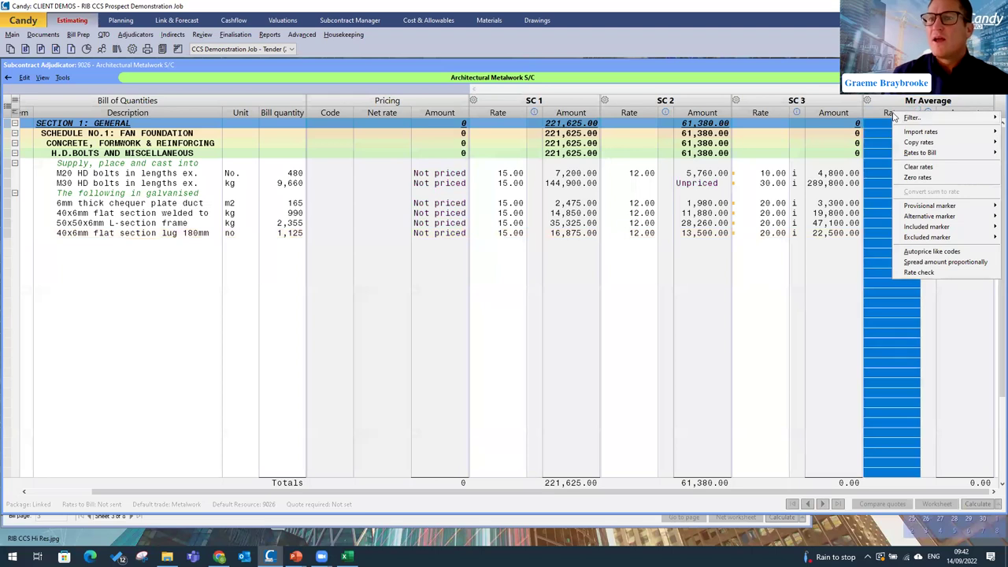
pyautogui.moveTo(925, 142)
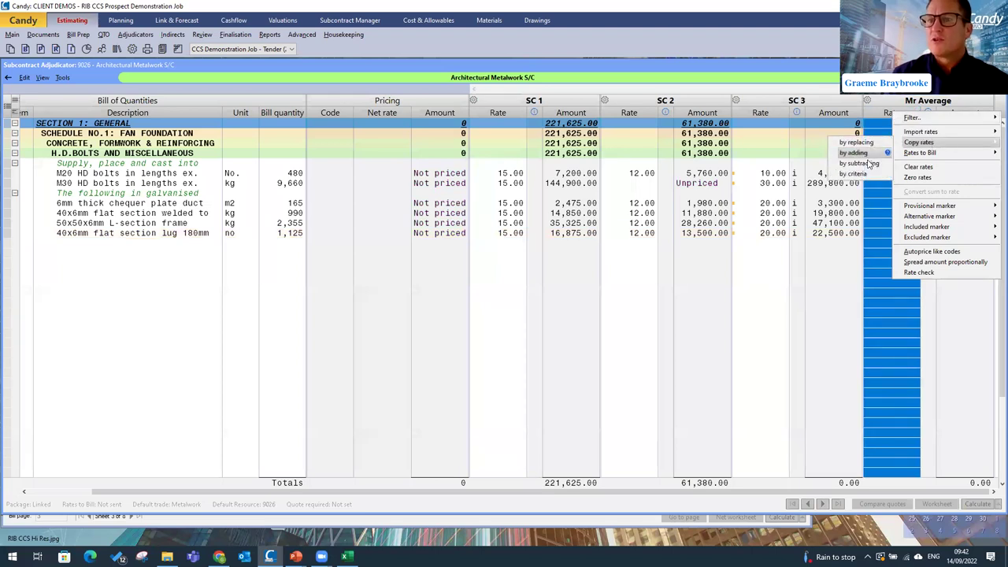
pyautogui.click(868, 173)
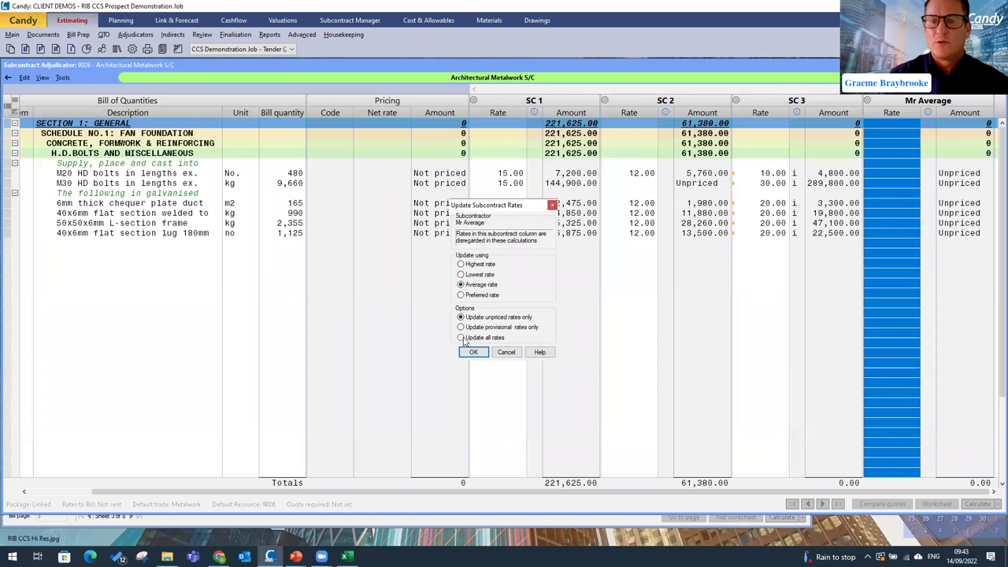
pyautogui.click(473, 352)
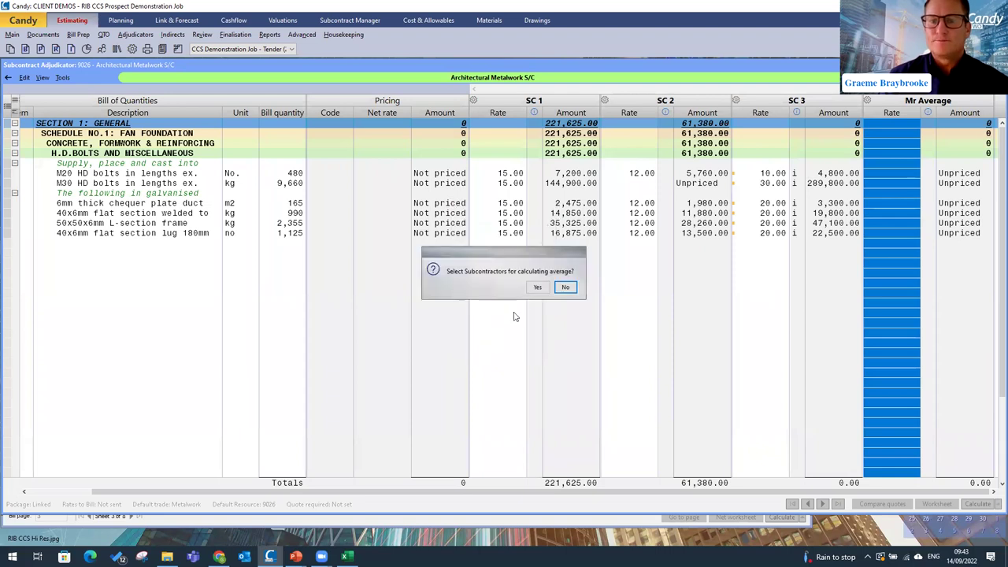
pyautogui.click(536, 287)
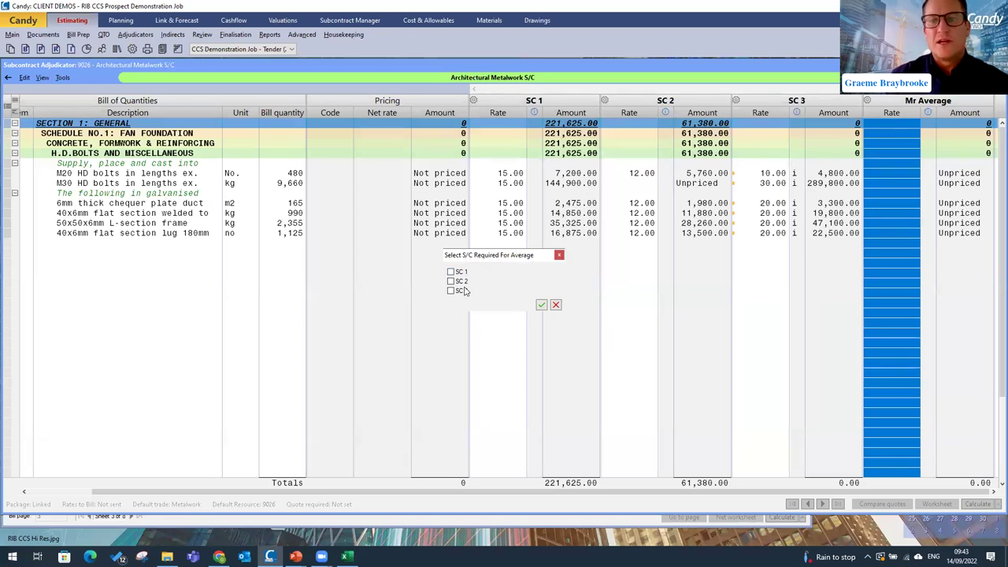
pyautogui.click(542, 306)
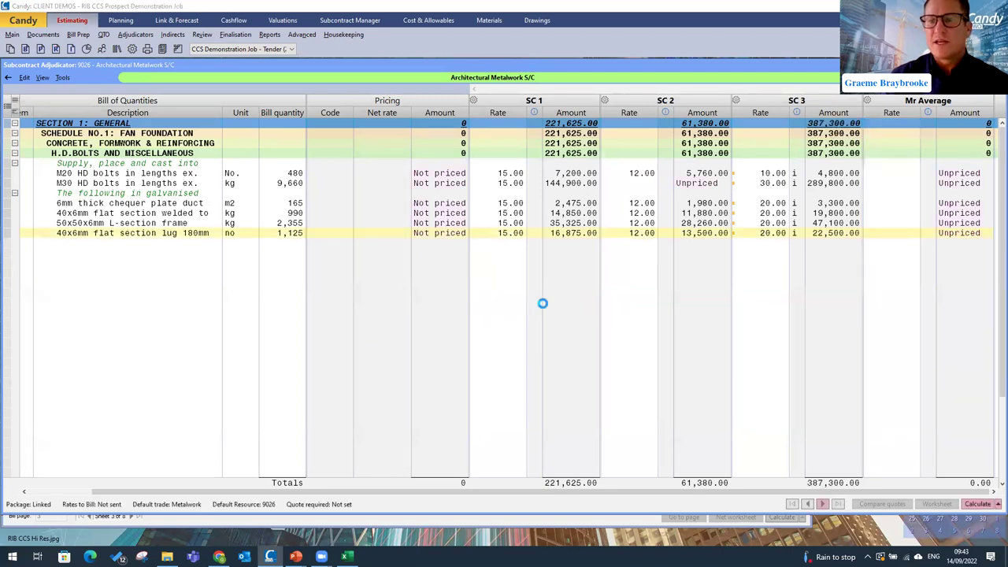
pyautogui.click(565, 287)
pyautogui.click(888, 174)
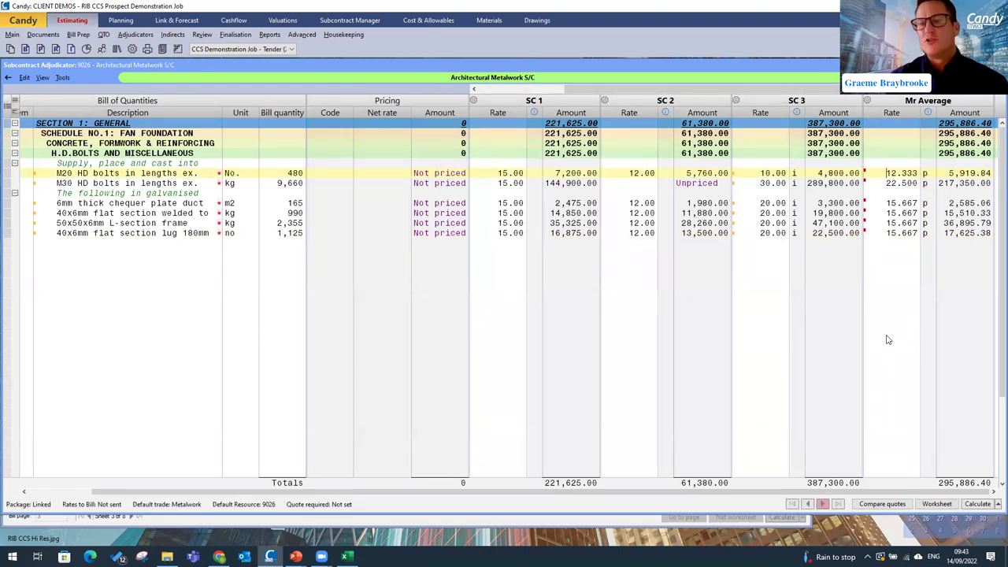
# - Compare the subcontractors' column, maximum and minimum totals against the bill items, and close the quote comparison
pyautogui.click(883, 504)
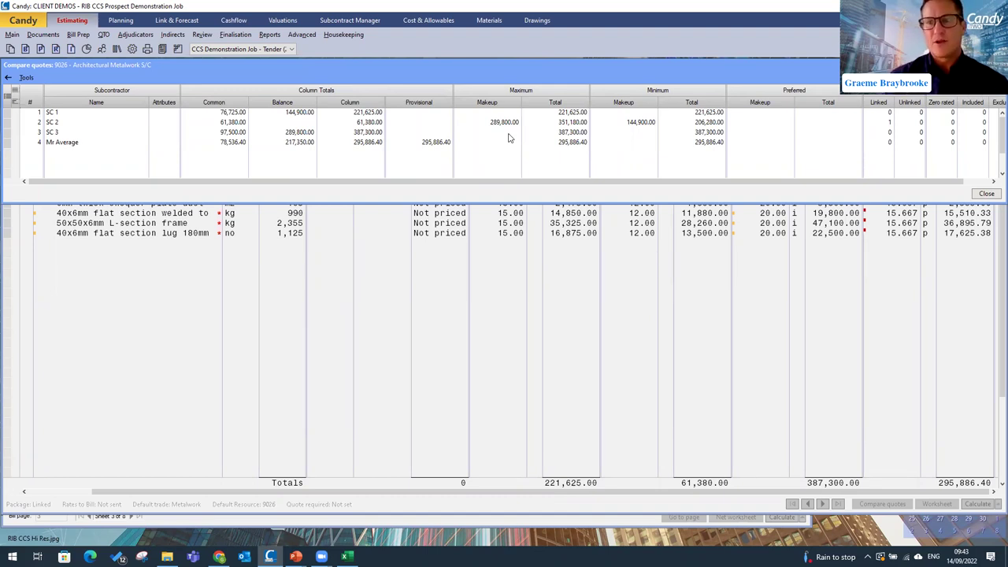
pyautogui.click(986, 193)
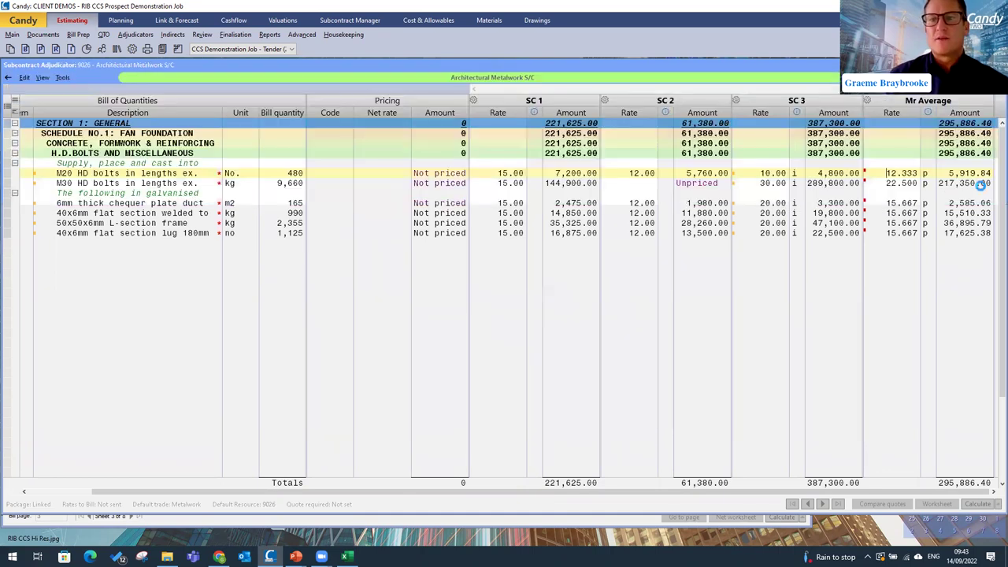
pyautogui.click(858, 213)
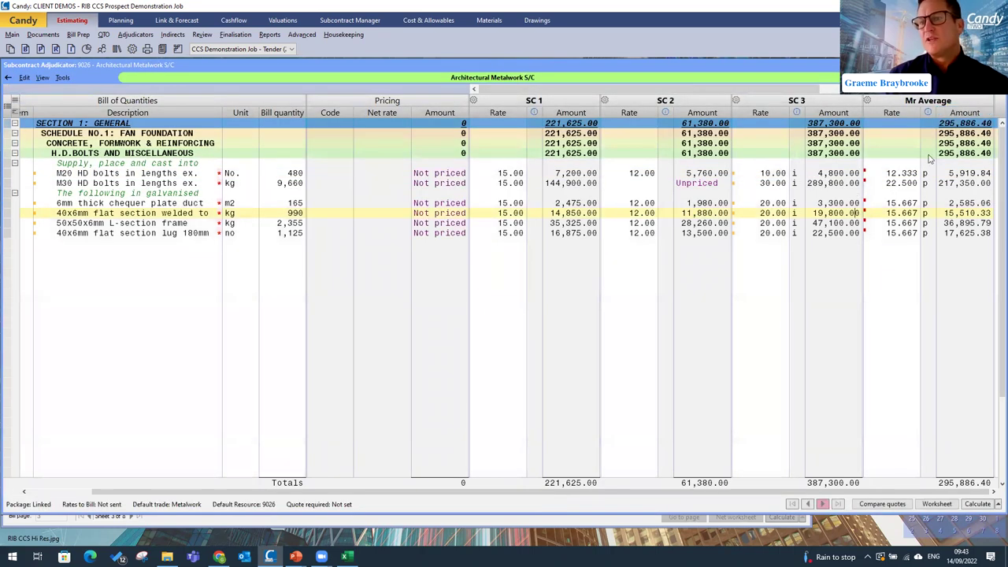
pyautogui.click(893, 115)
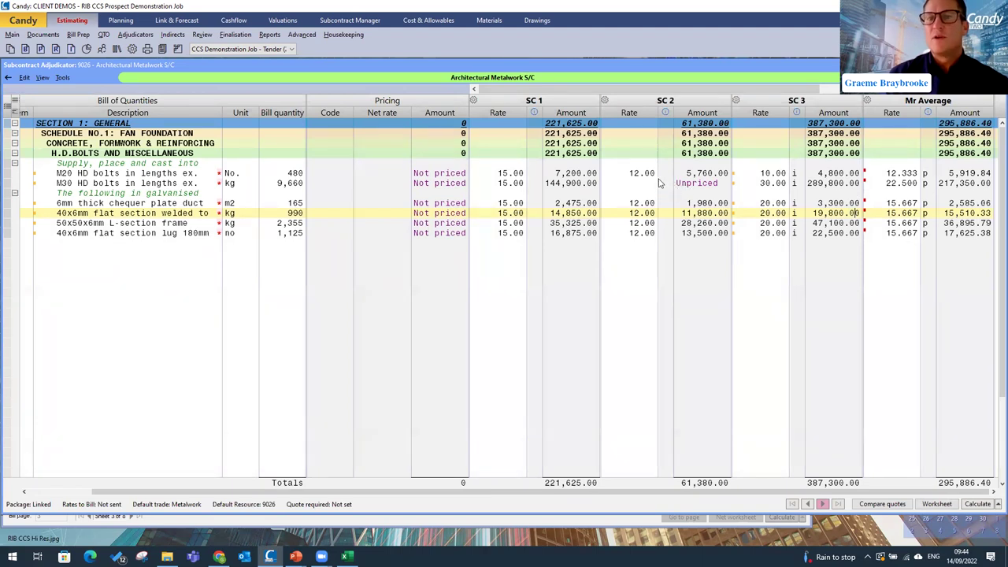
pyautogui.click(882, 504)
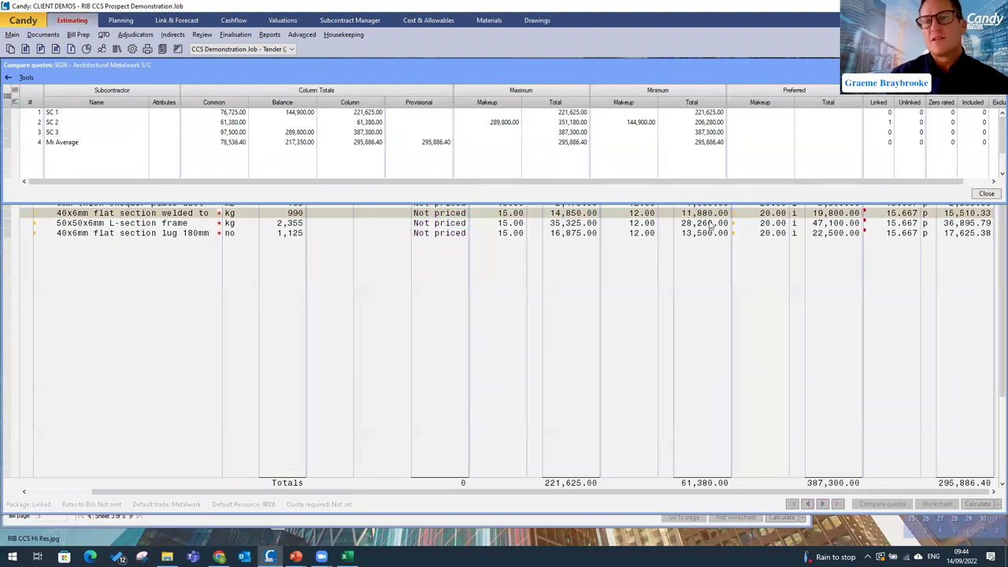
pyautogui.moveTo(603, 62); pyautogui.dragTo(886, 179)
pyautogui.moveTo(621, 271); pyautogui.dragTo(681, 188)
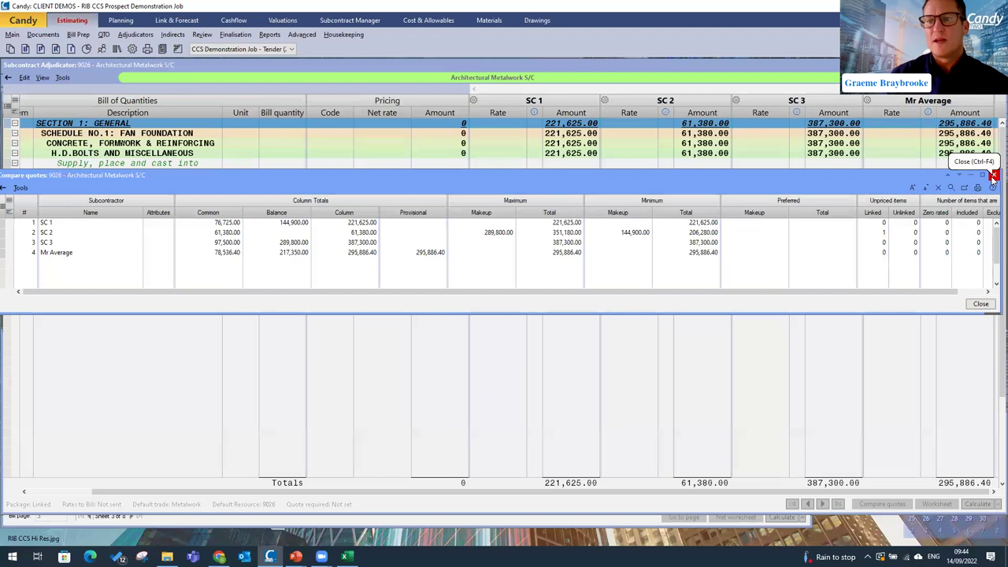
pyautogui.click(994, 175)
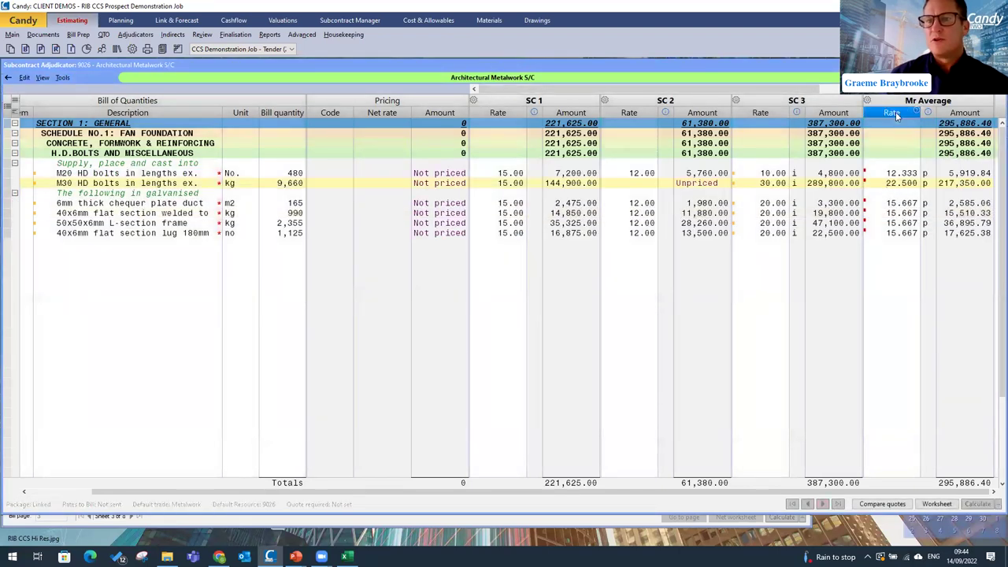
# - Send the Mr Average rates to the BOQ net worksheets using resource 9026 Architectural Metalwork Subcontractor with the Add/Update option
pyautogui.rightClick(895, 116)
pyautogui.moveTo(923, 156)
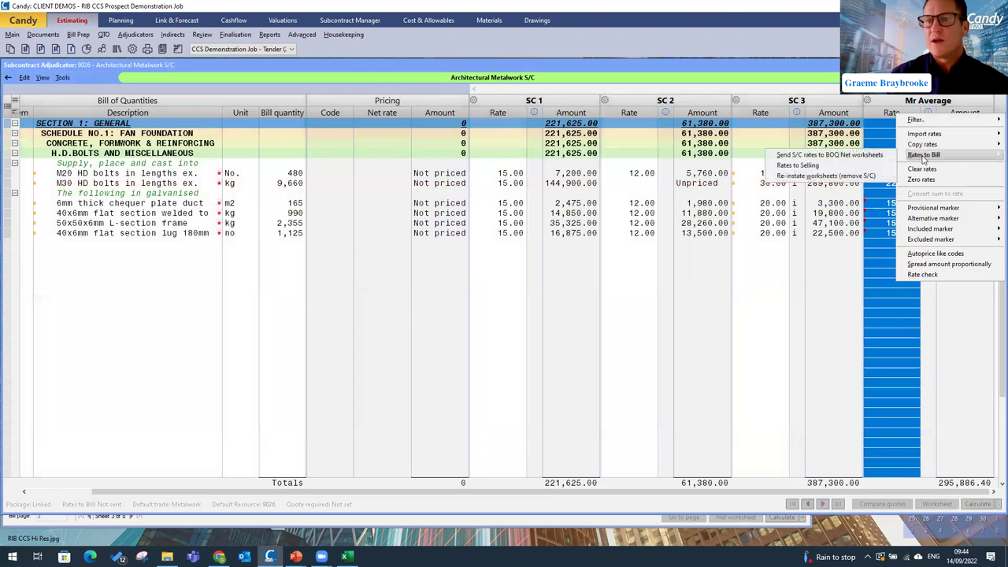
pyautogui.click(848, 155)
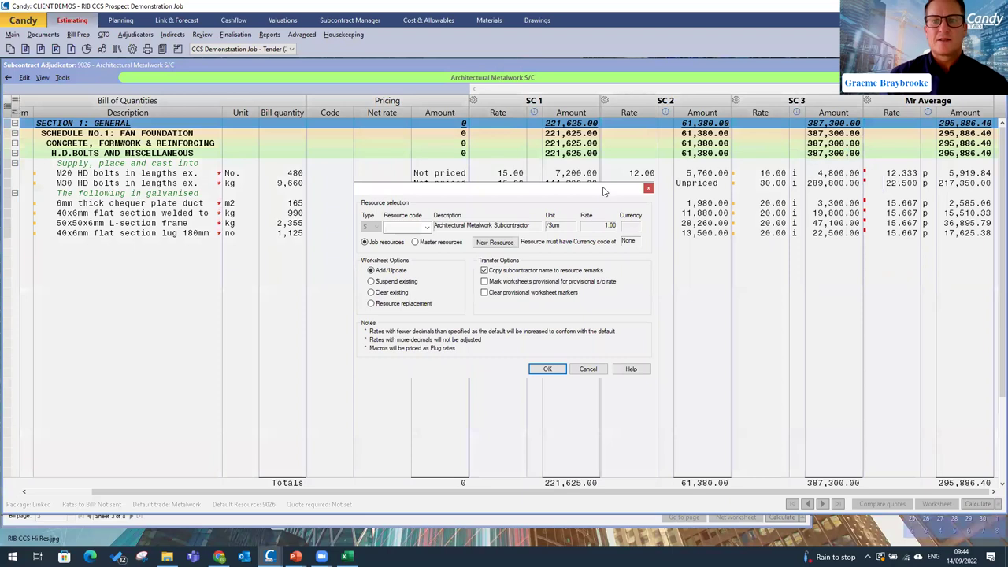
pyautogui.click(428, 228)
pyautogui.scroll(-3, 515, 331)
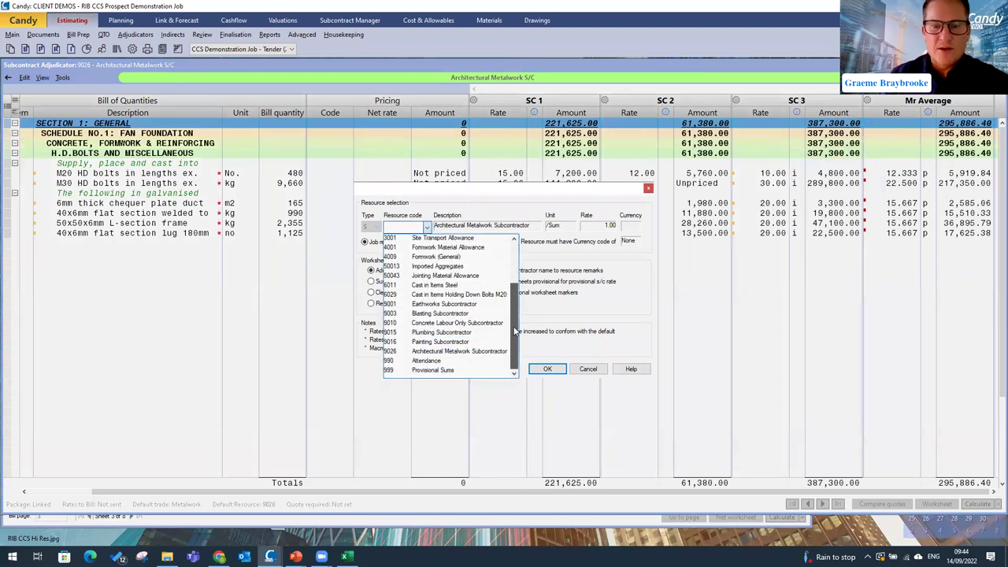
pyautogui.click(455, 352)
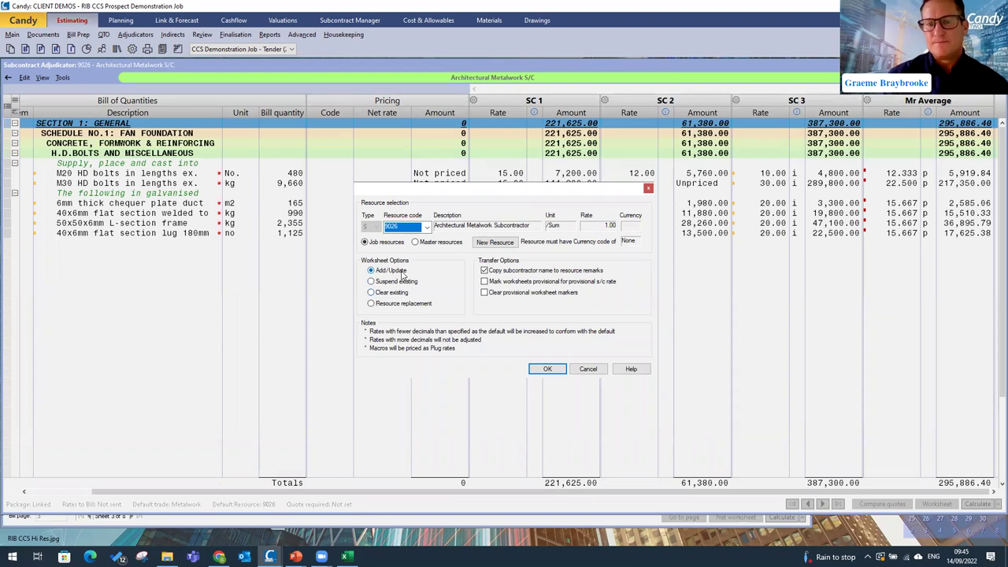
pyautogui.click(563, 370)
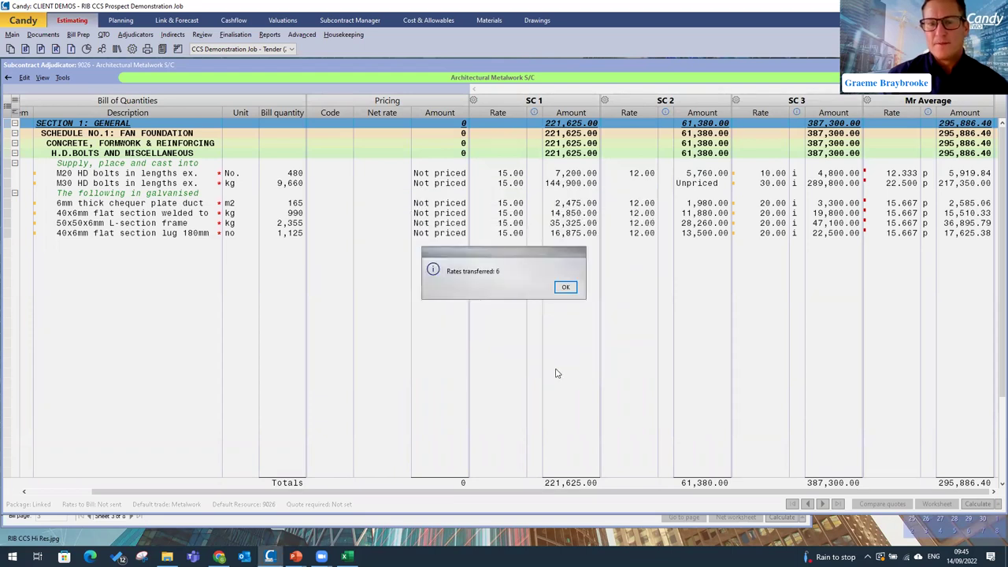
pyautogui.click(564, 288)
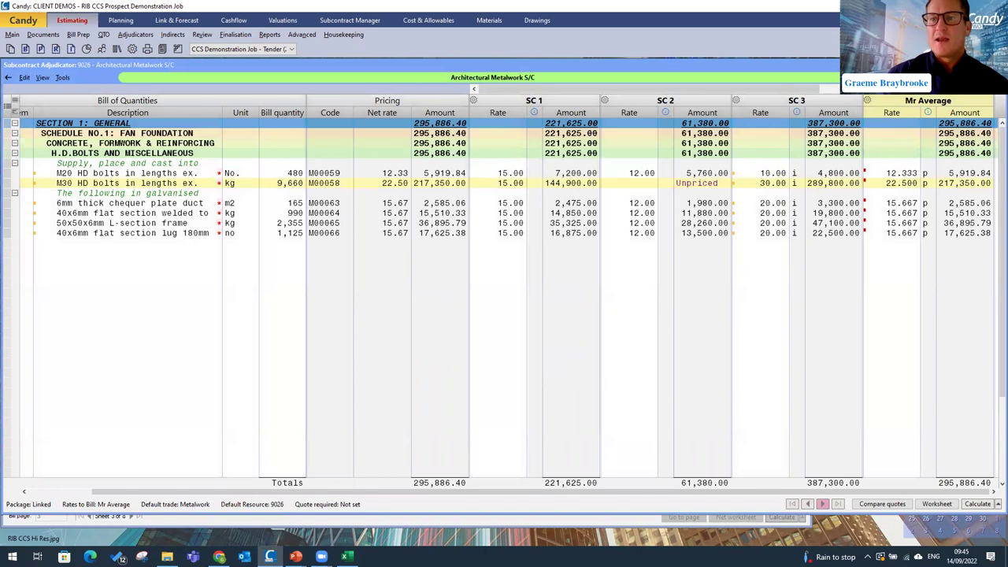
# - Return to the Pricing Bill and recalculate its totals with the transferred metalwork rates
pyautogui.press('Escape')
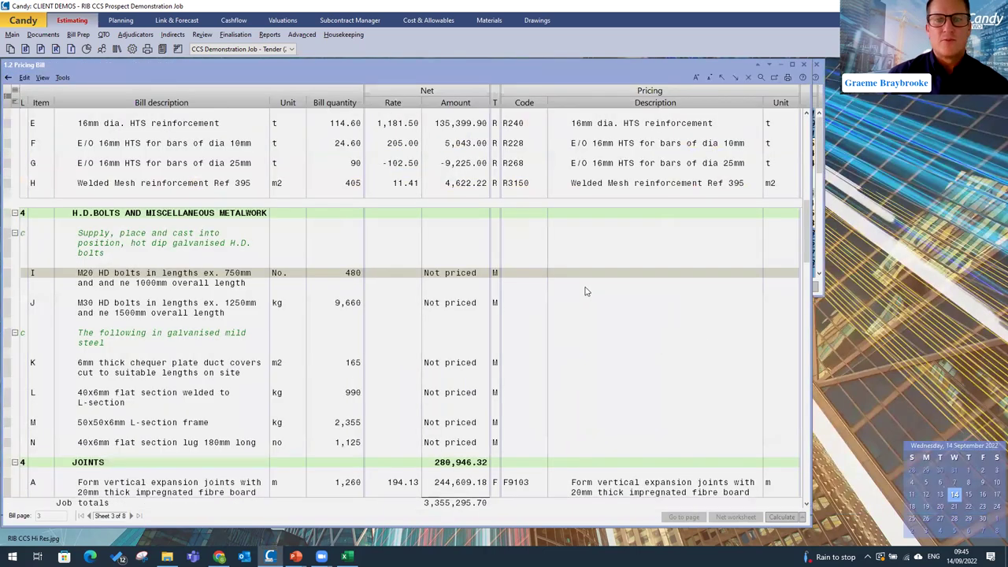
pyautogui.click(465, 308)
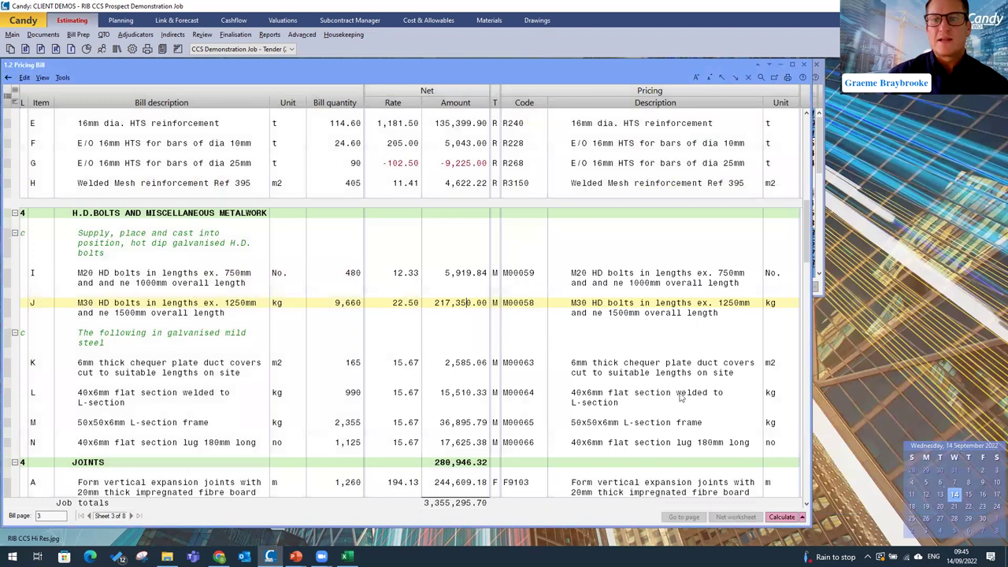
pyautogui.click(782, 517)
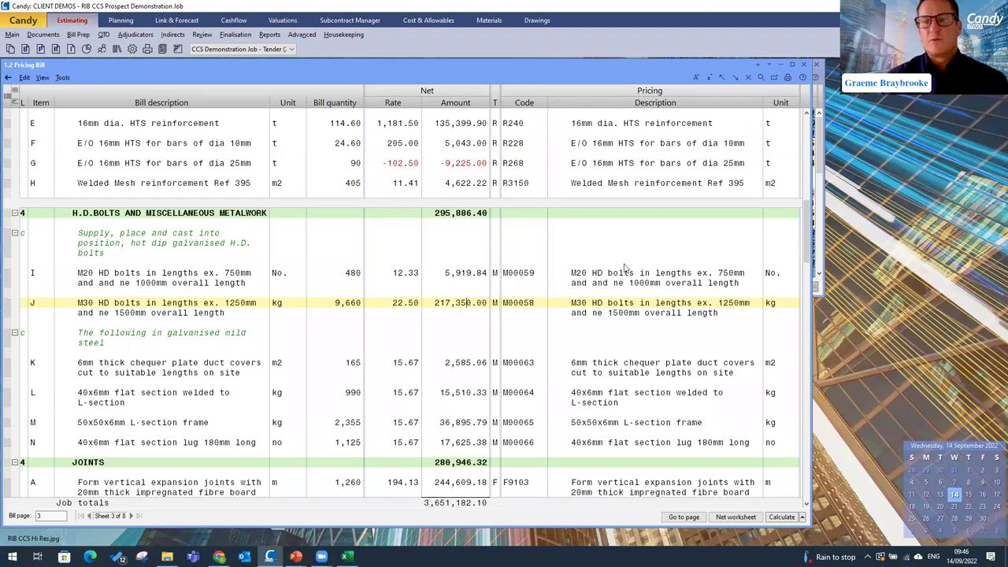
# - Close the Pricing Bill and open the 1.5 Split Rate Pricing (Copy) document from the Prospect Event Documents
pyautogui.click(804, 65)
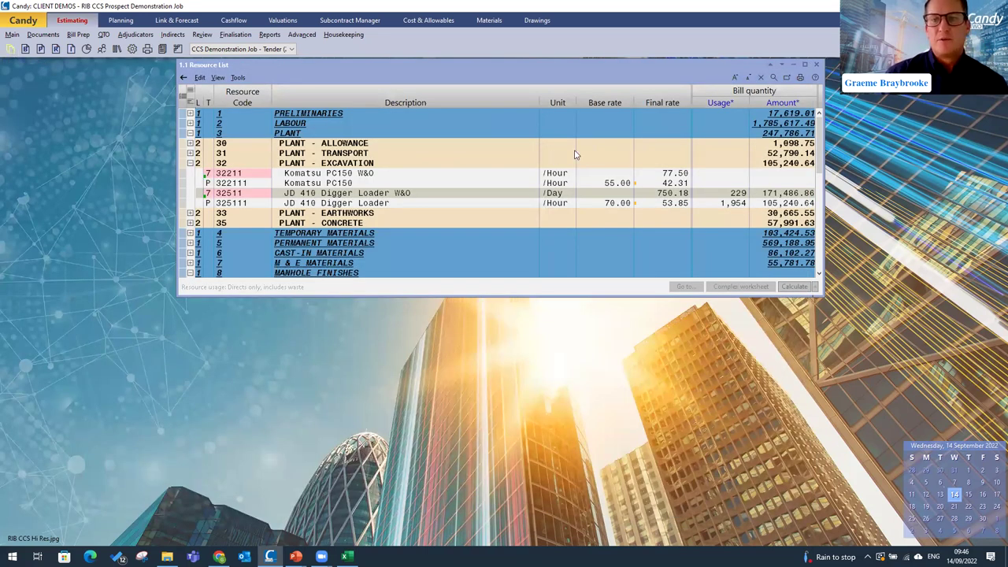
pyautogui.hotkey('ctrl', 'p')
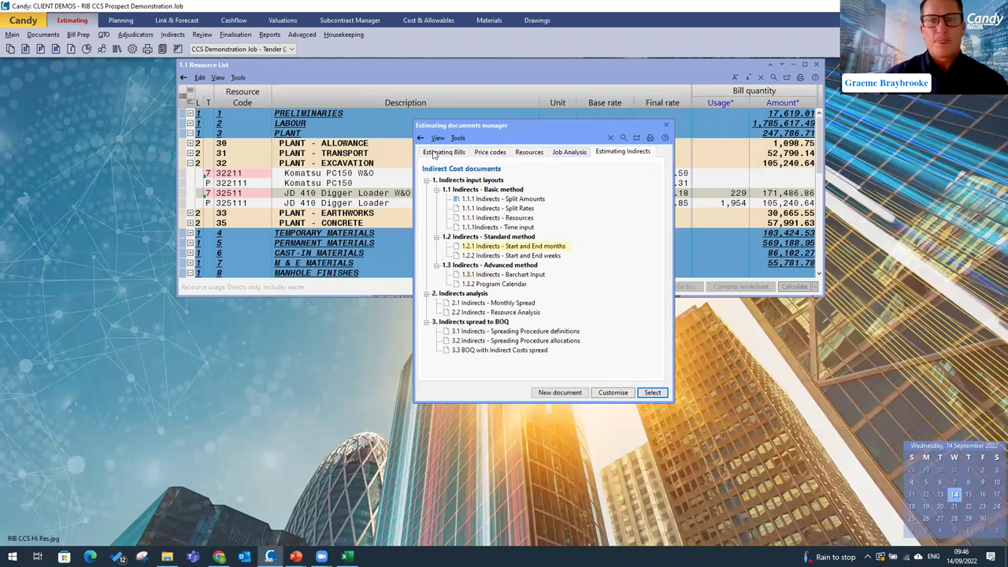
pyautogui.moveTo(662, 265); pyautogui.dragTo(665, 225)
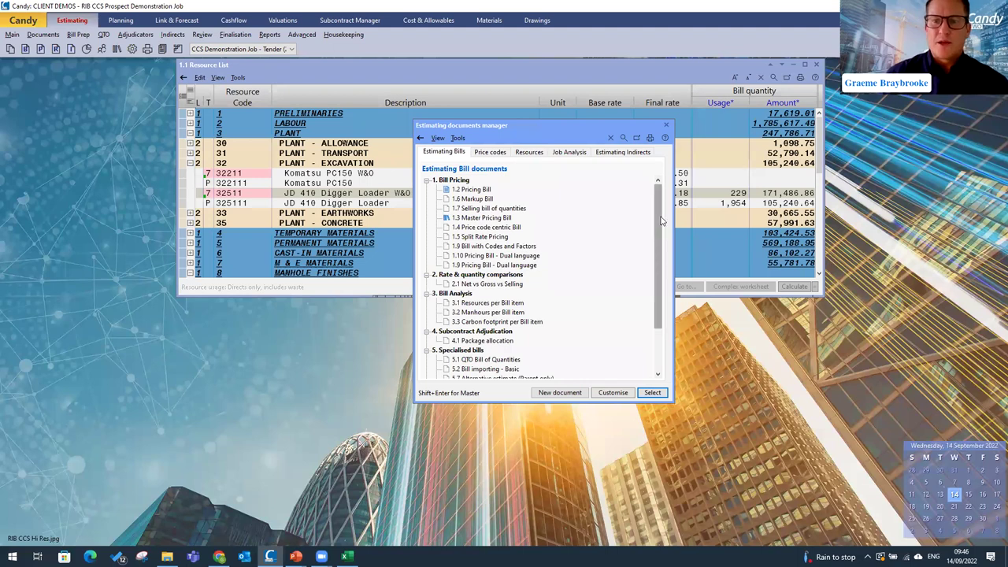
pyautogui.moveTo(658, 222); pyautogui.dragTo(657, 263)
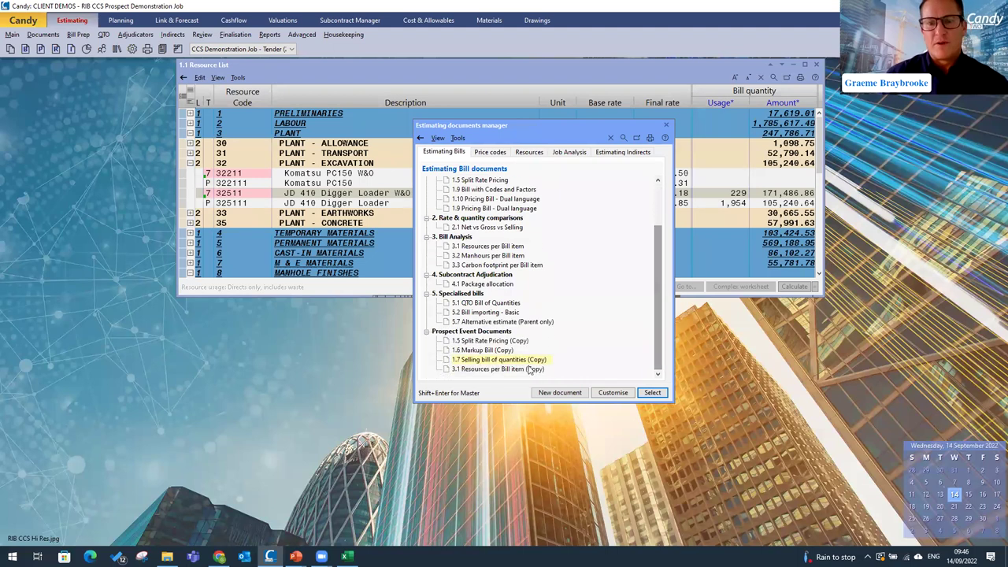
pyautogui.click(494, 341)
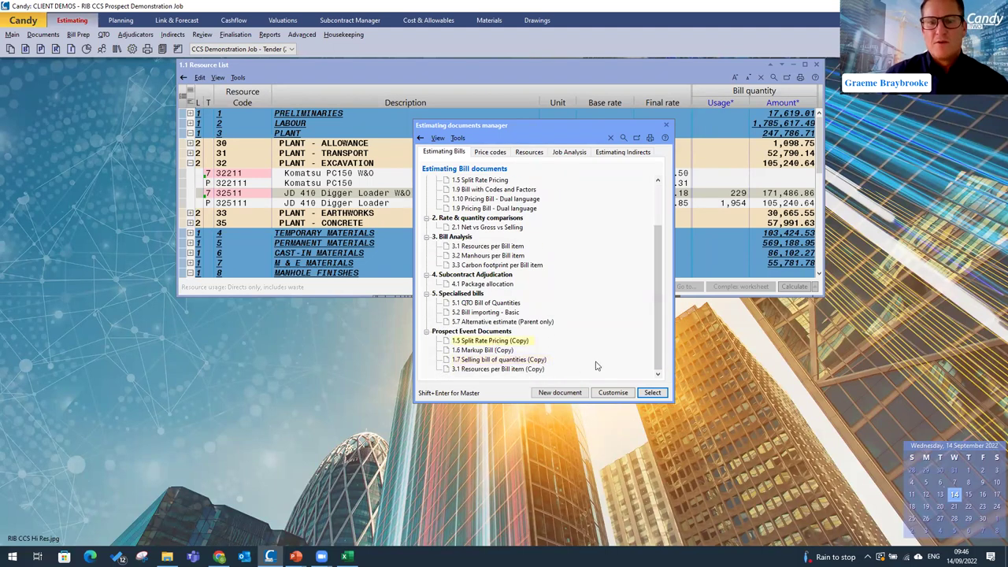
pyautogui.doubleClick(489, 342)
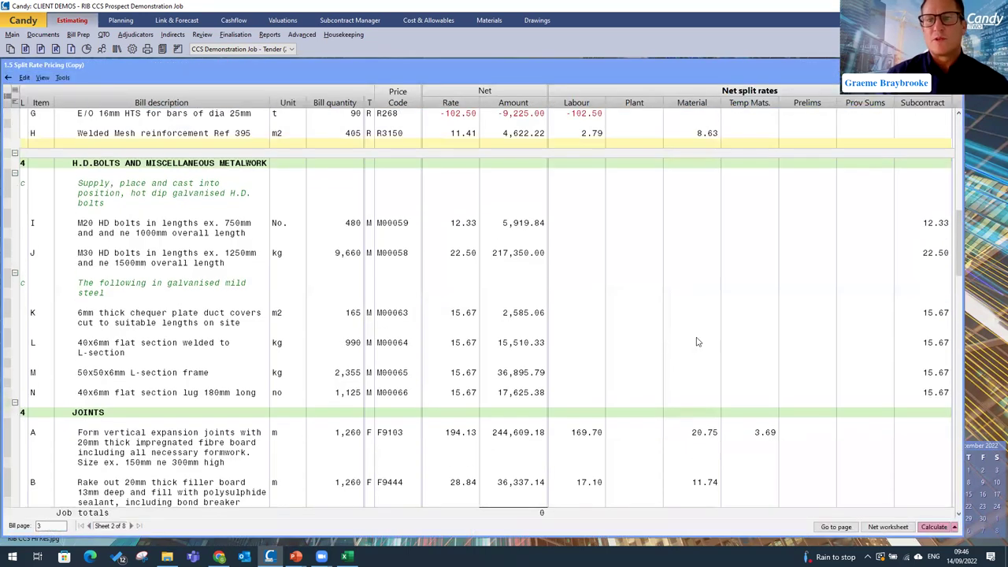
# - Calculate the split rate bill and review the labour, plant and material rates of the Clear and strip site item
pyautogui.scroll(5, 697, 342)
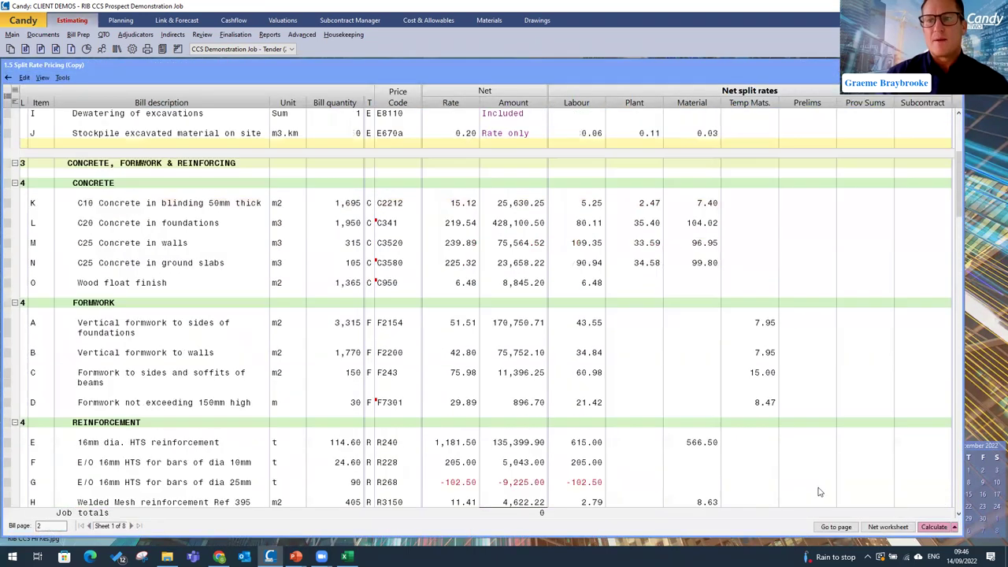
pyautogui.scroll(5, 732, 260)
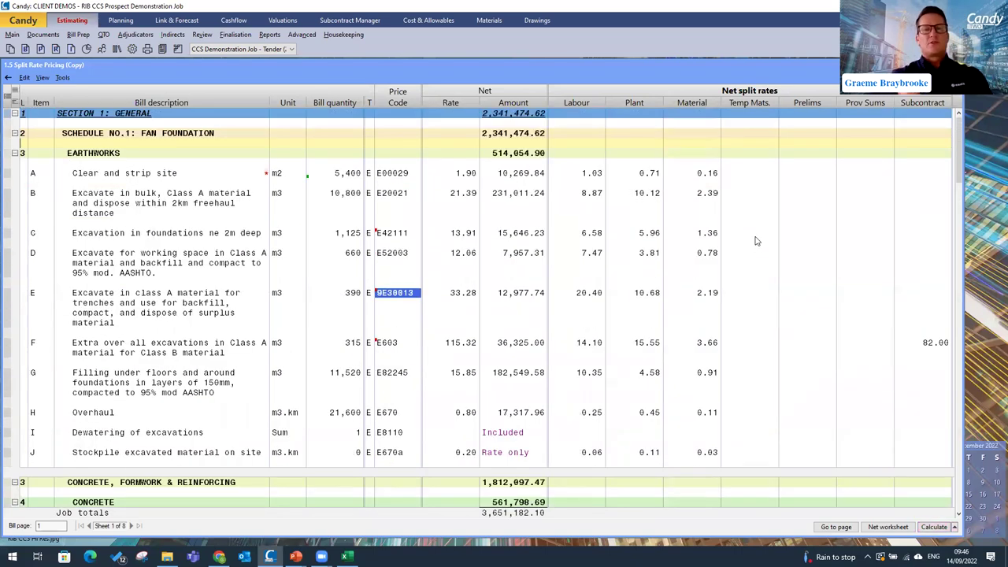
pyautogui.click(463, 183)
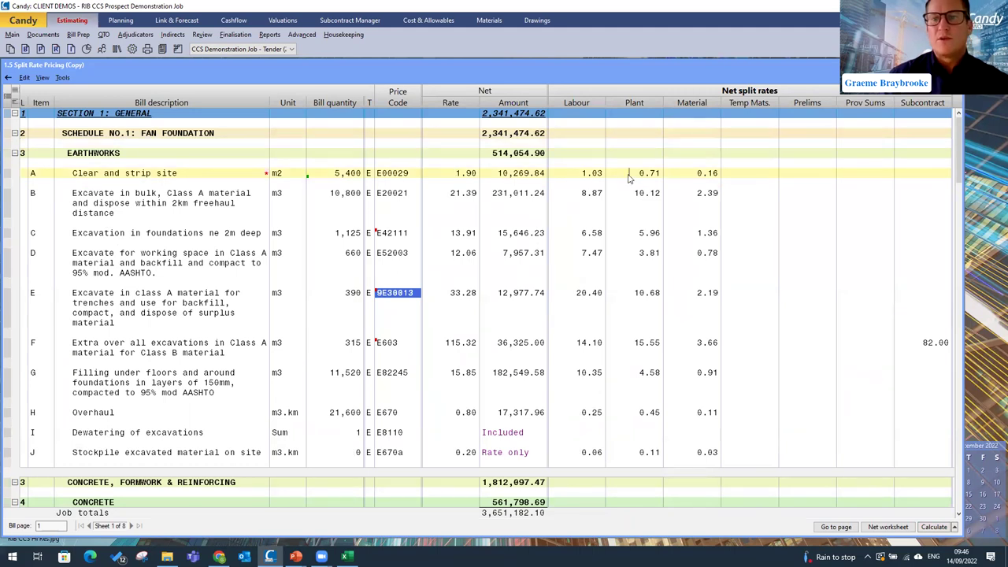
pyautogui.click(709, 175)
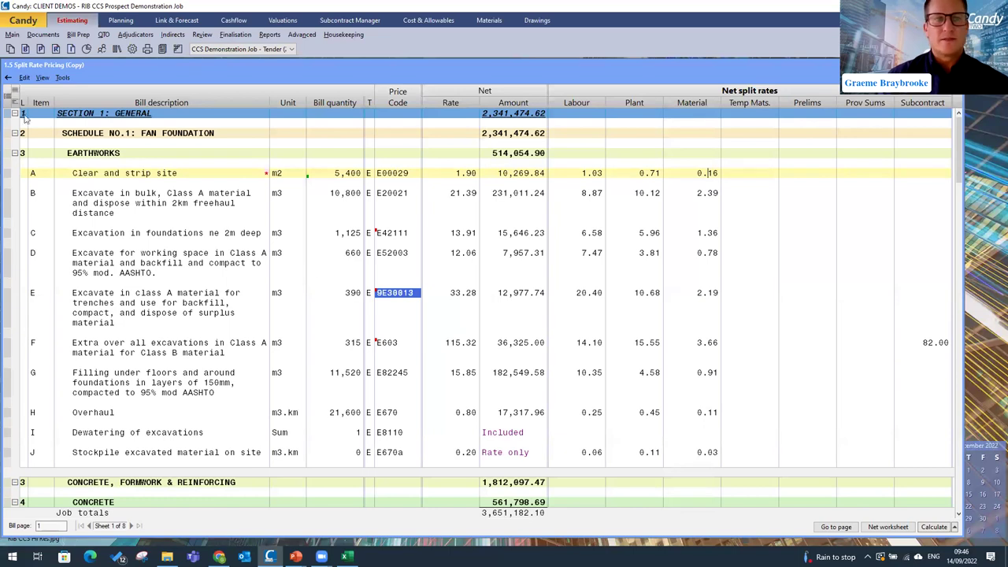
# - Open the 3.1 Resources per Bill item (Copy) document from the Prospect Event Documents
pyautogui.click(11, 50)
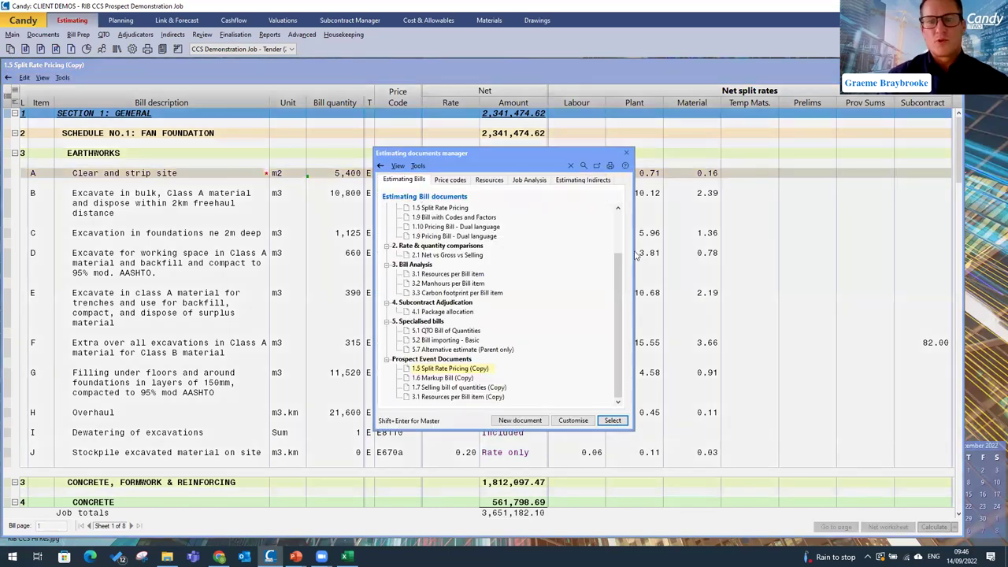
pyautogui.doubleClick(454, 397)
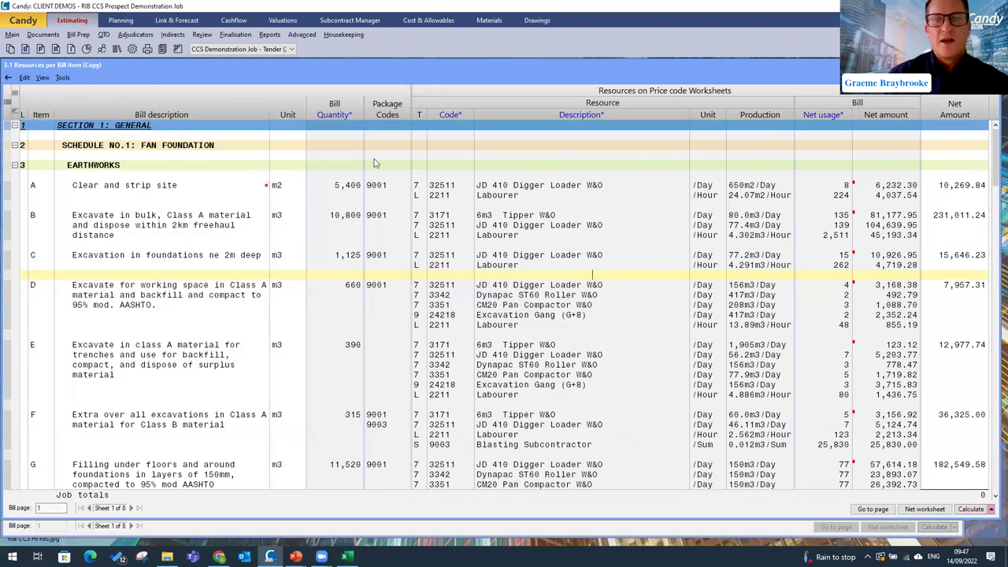
# - Calculate the resources per bill item document and check the resources used in the Clear and strip site item
pyautogui.click(541, 365)
pyautogui.click(167, 116)
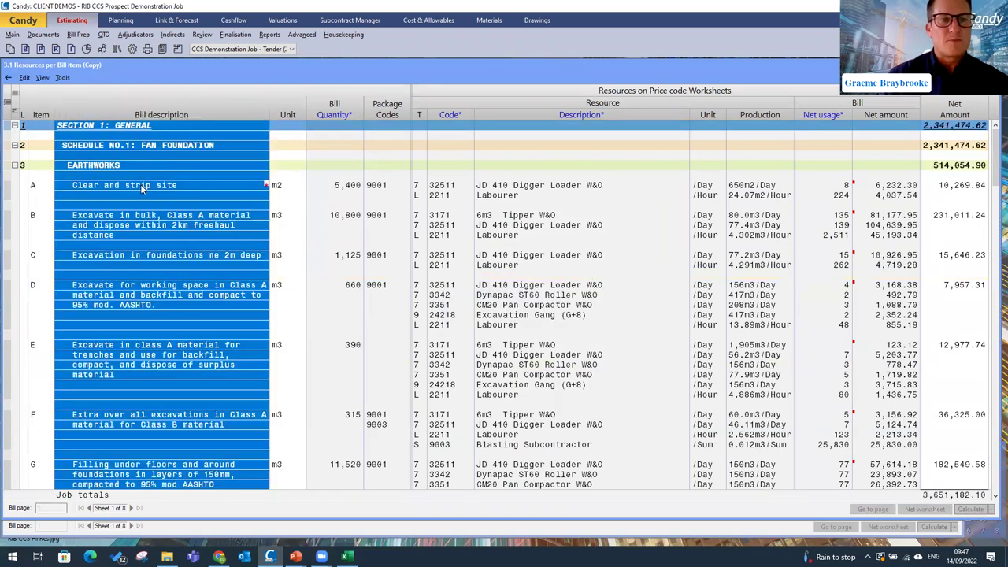
pyautogui.click(144, 187)
pyautogui.click(517, 189)
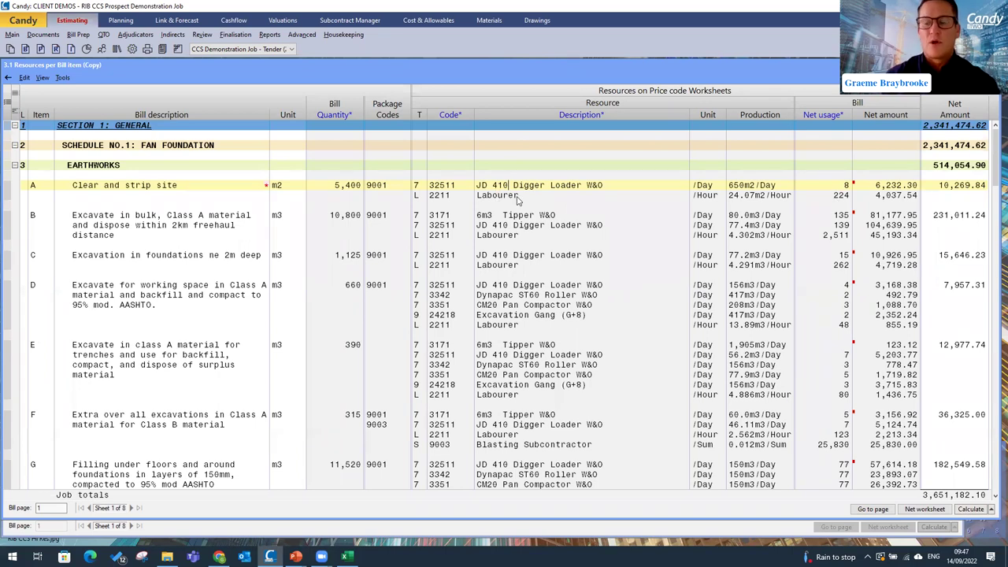
# - Set the resource columns to show complexes analysed to simple resources and review the Clear and strip site breakdown
pyautogui.rightClick(445, 115)
pyautogui.moveTo(519, 163)
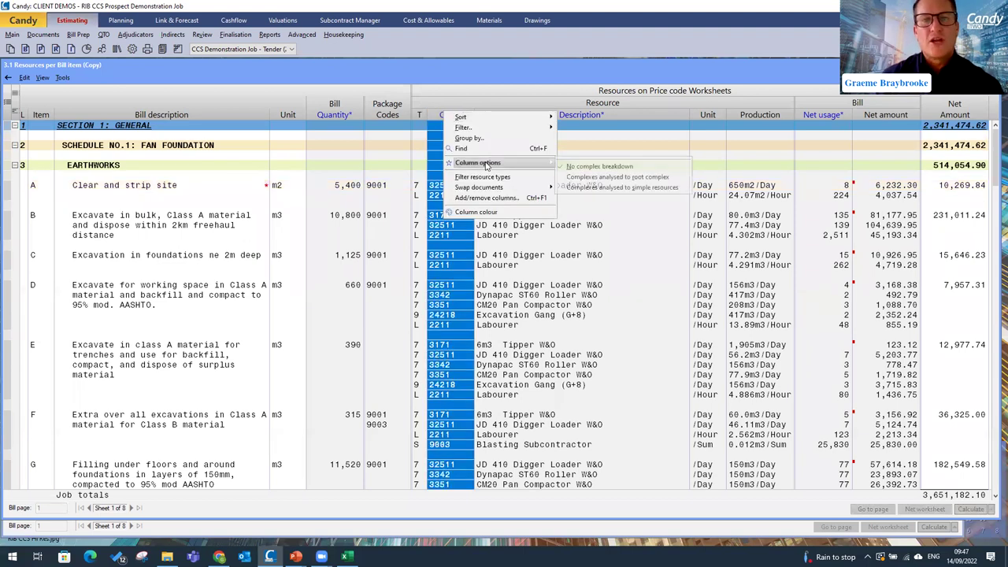
pyautogui.click(615, 189)
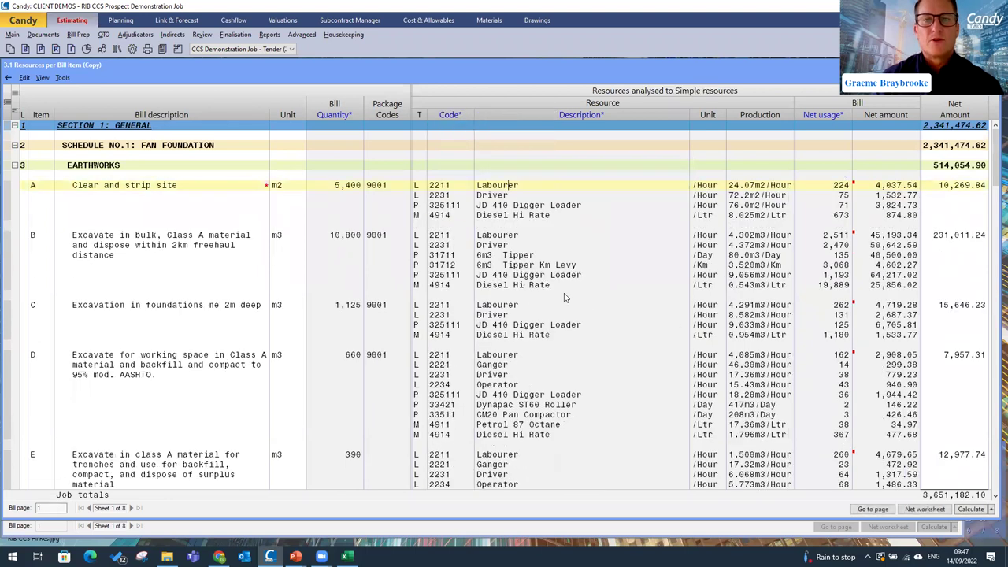
pyautogui.click(455, 186)
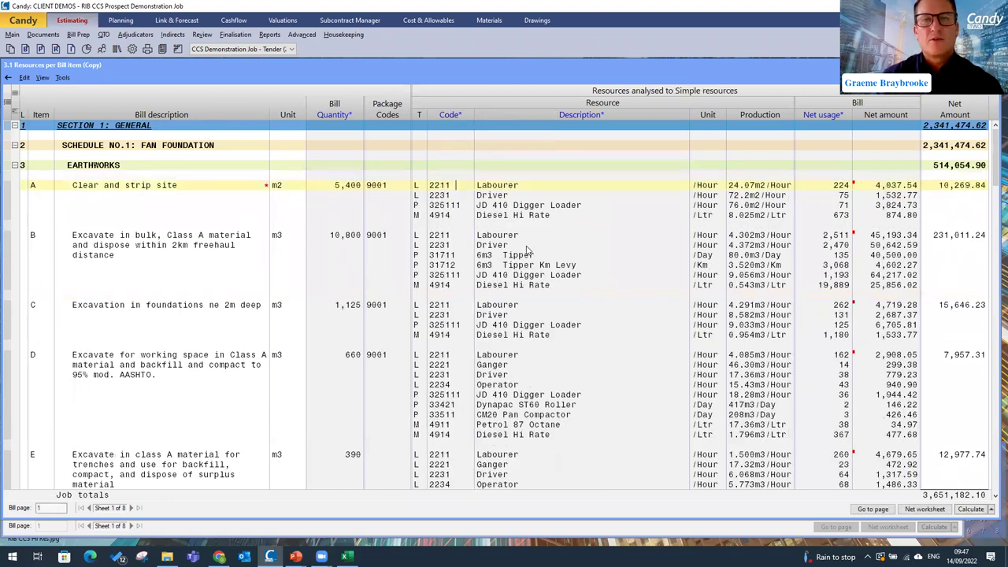
pyautogui.click(446, 215)
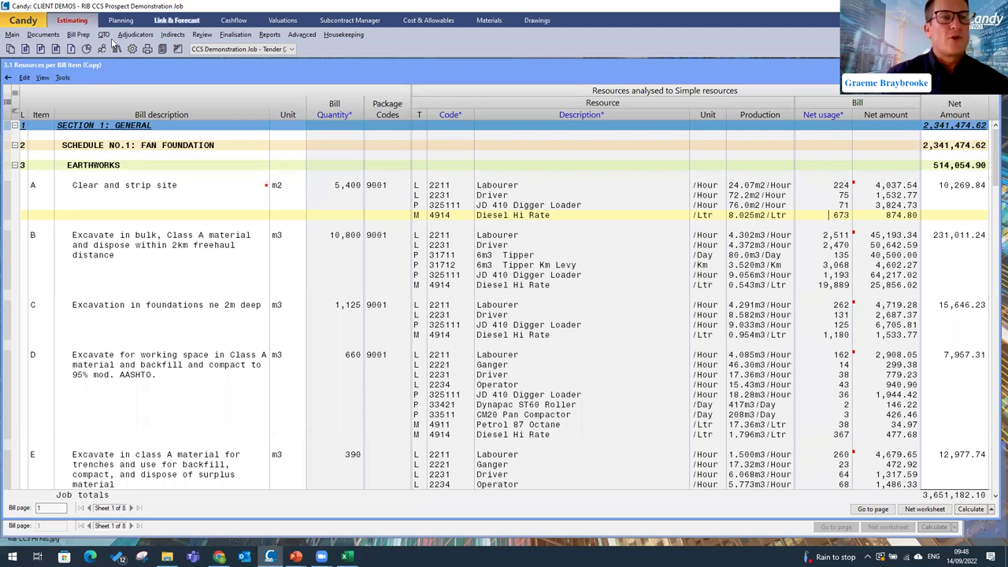
# - Open the 1.7 Selling bill of quantities (Copy) from the Prospect Event Documents
pyautogui.click(10, 49)
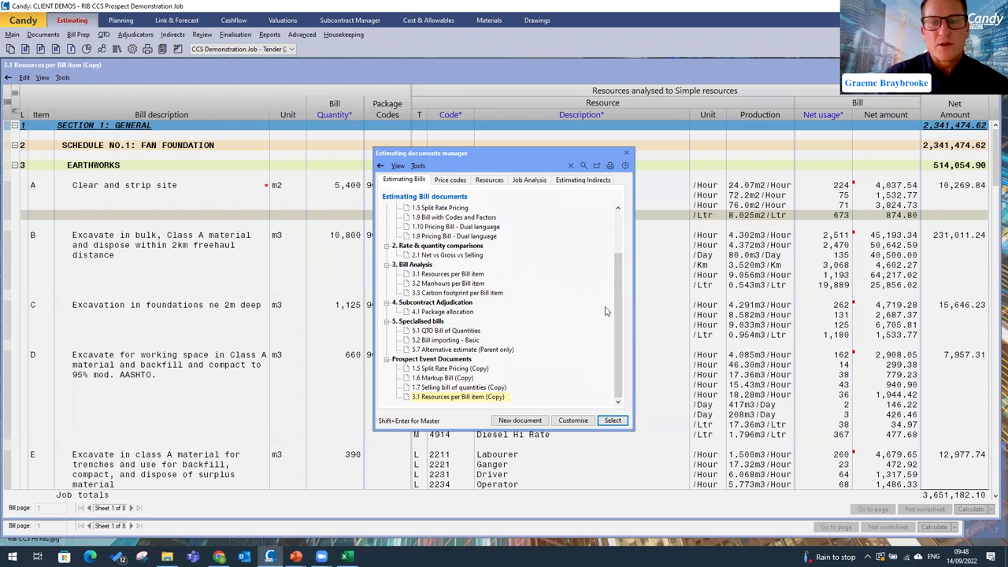
pyautogui.moveTo(618, 337); pyautogui.dragTo(623, 359)
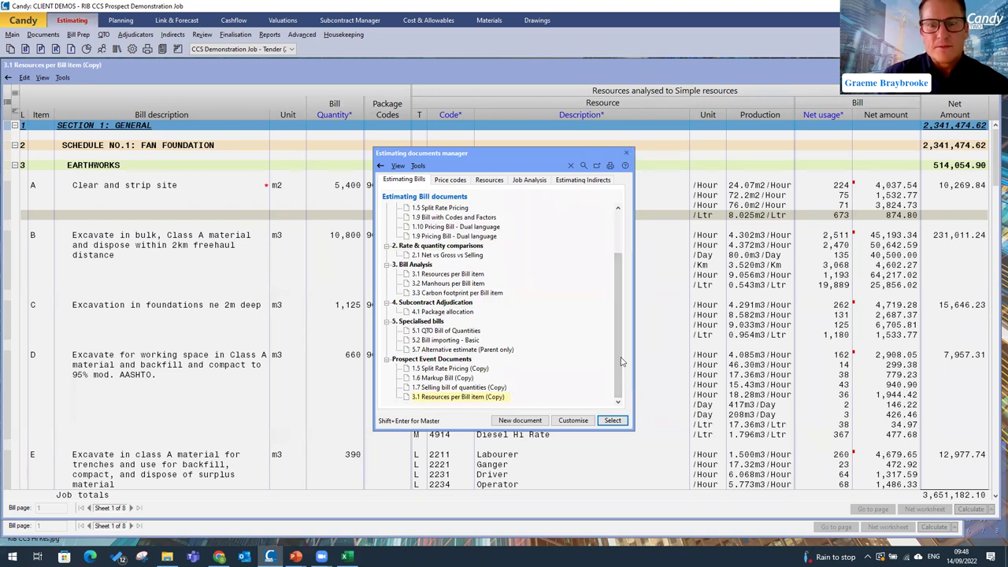
pyautogui.doubleClick(455, 388)
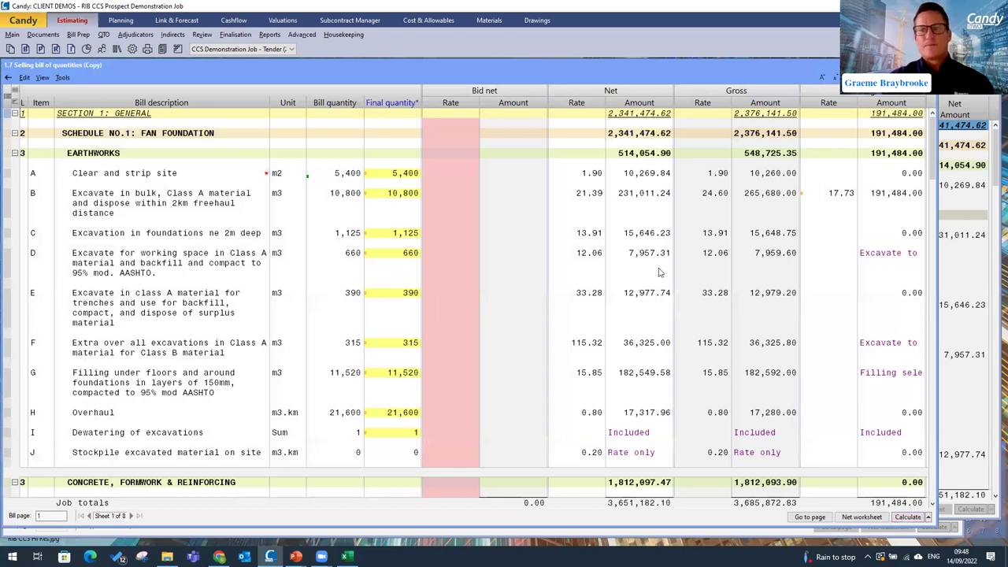
# - Open the 1.1 Resource List (Copy) from the Candy Prospect Event group of the resource documents
pyautogui.click(11, 49)
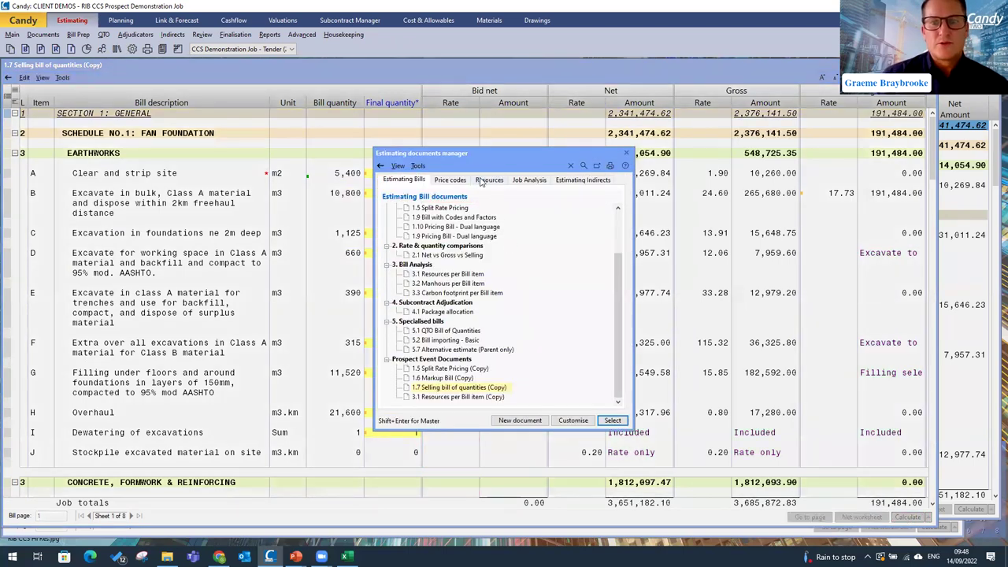
pyautogui.click(487, 181)
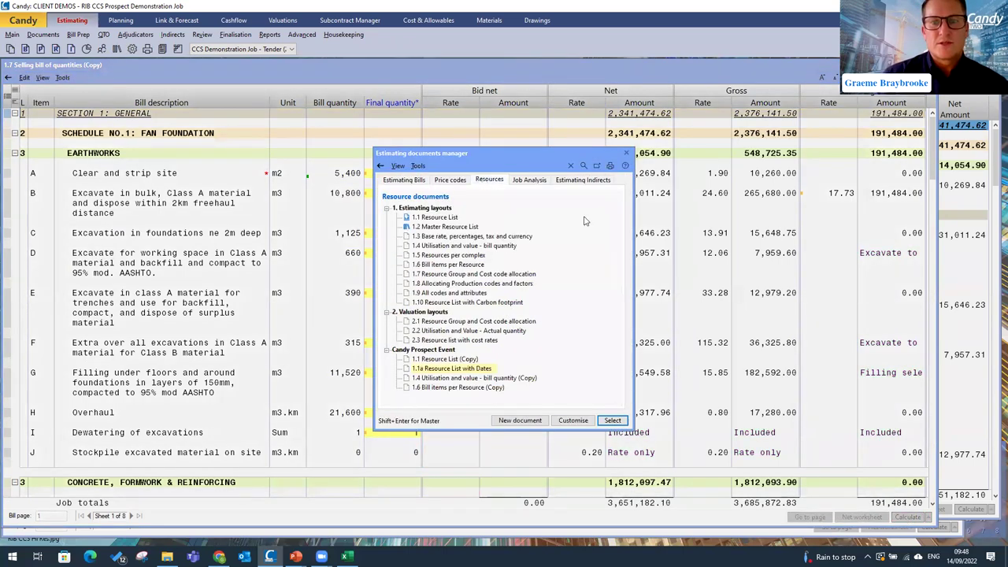
pyautogui.doubleClick(443, 359)
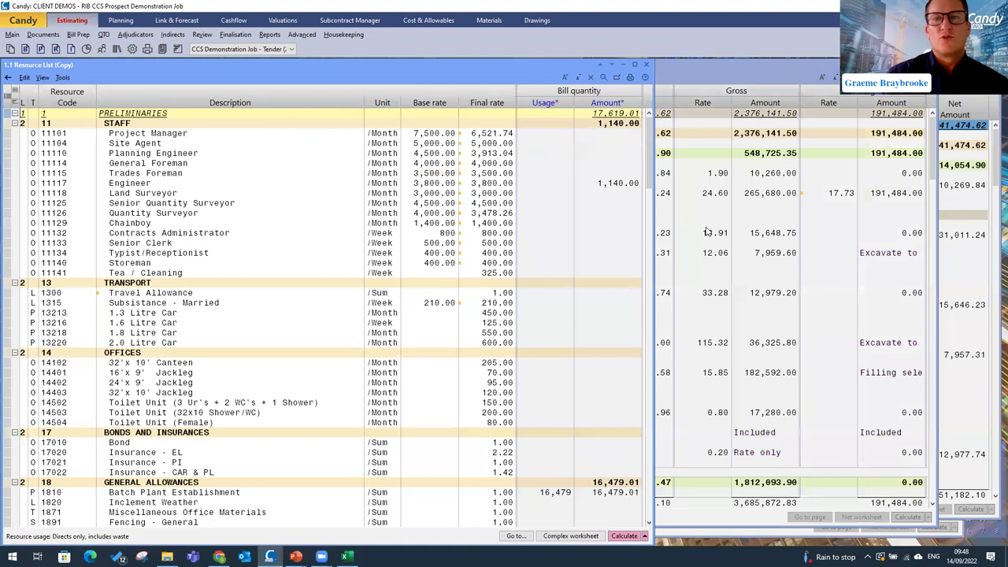
# - Open the 1.1a Resource List with Dates and examine the create, rate change and amend dates of the resources
pyautogui.click(11, 49)
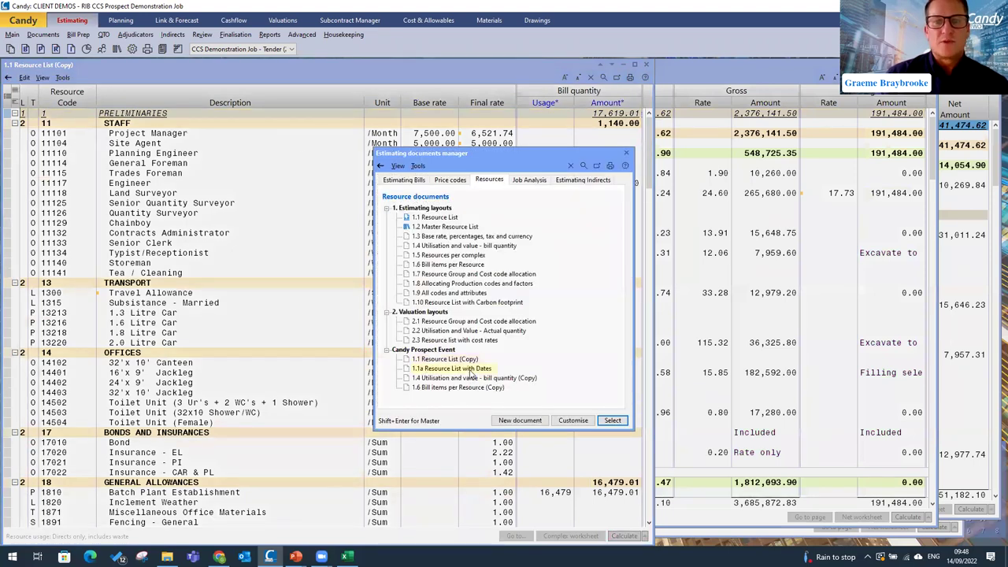
pyautogui.doubleClick(470, 369)
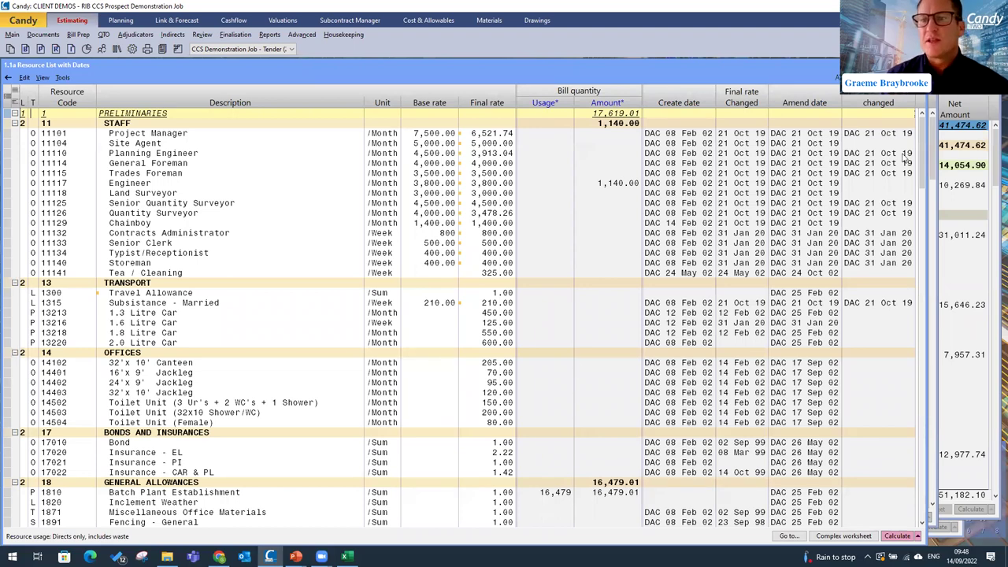
pyautogui.scroll(-1, 822, 287)
pyautogui.scroll(-5, 822, 288)
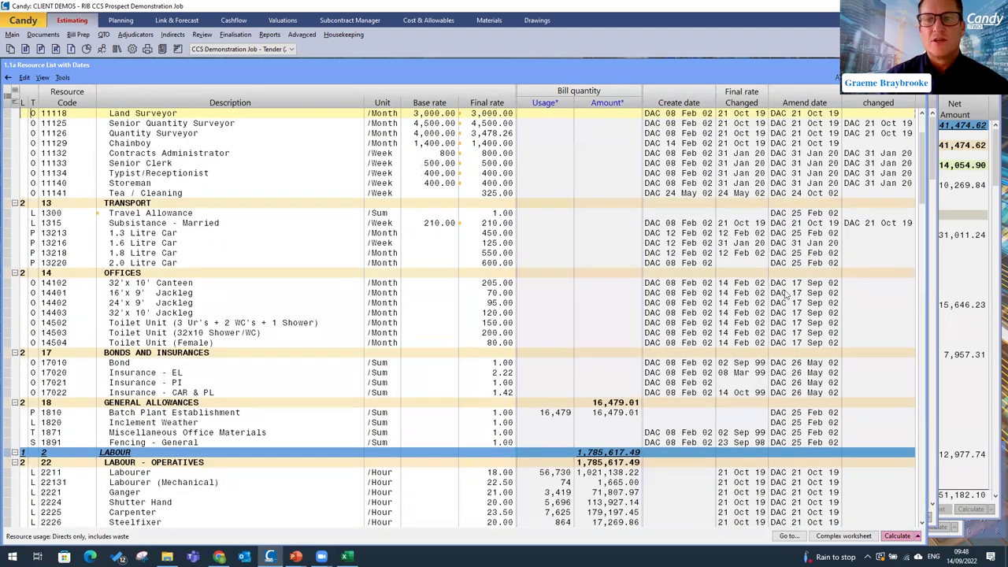
pyautogui.scroll(-4, 776, 298)
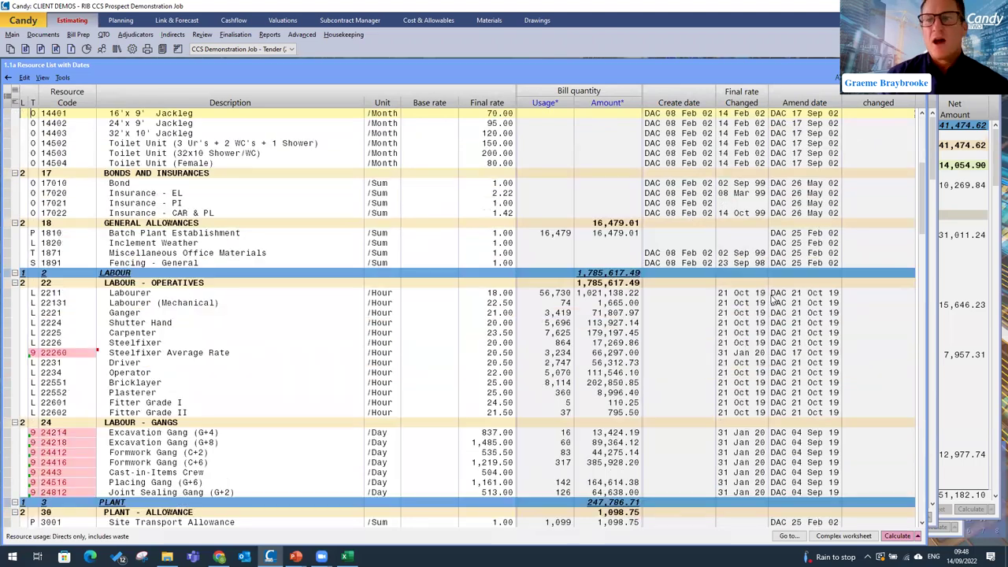
pyautogui.scroll(-7, 459, 320)
pyautogui.scroll(14, 460, 319)
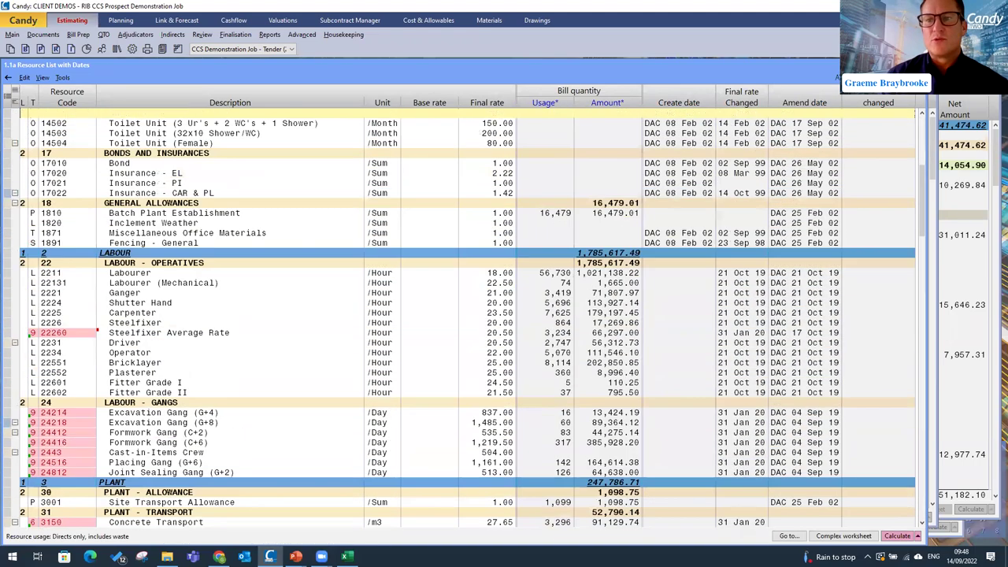
pyautogui.scroll(2, 460, 319)
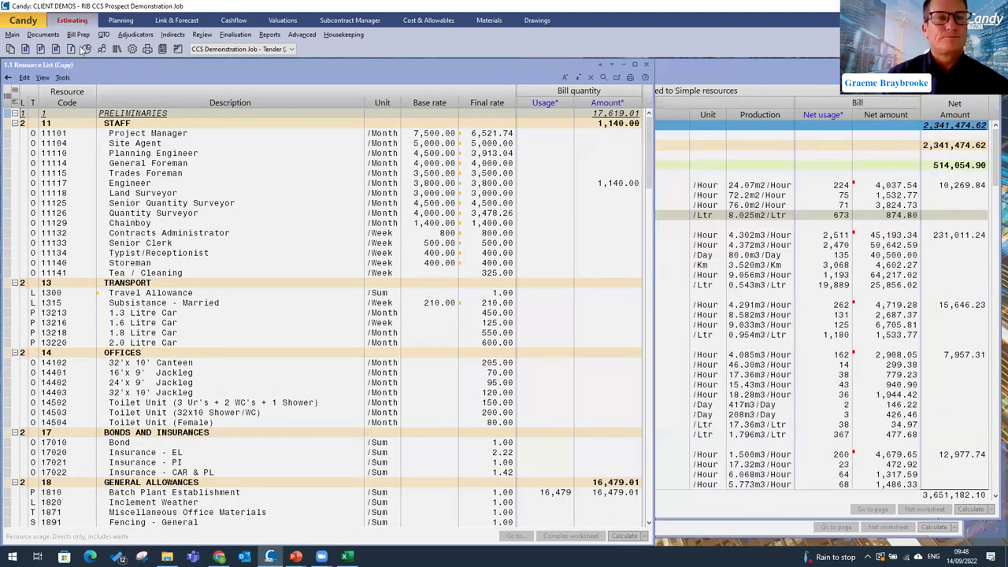
# - Close the open documents, open the 1.1 Resource List collapsed to its headings, and expand Fuel to check Diesel Hi Rate usage
pyautogui.click(59, 49)
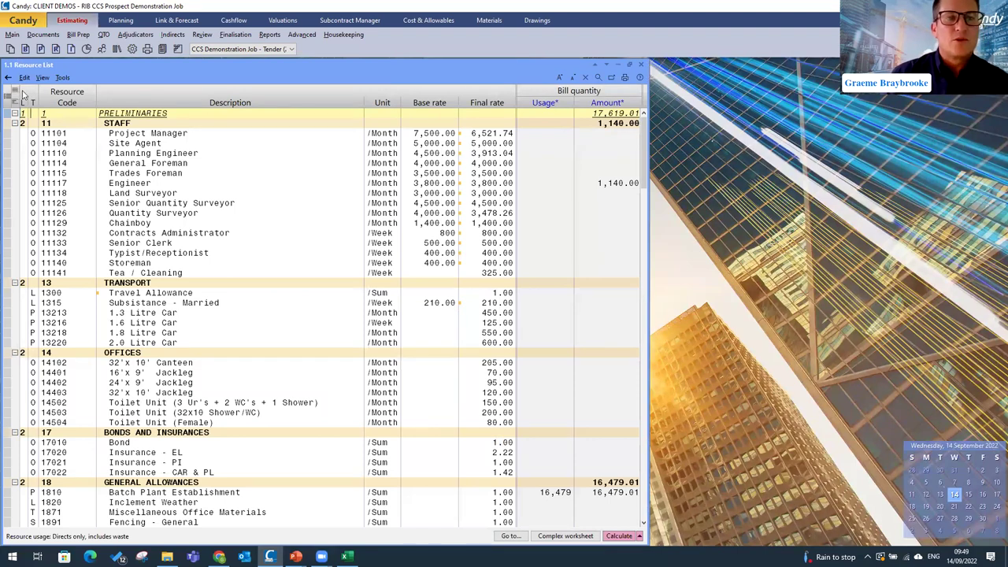
pyautogui.click(17, 284)
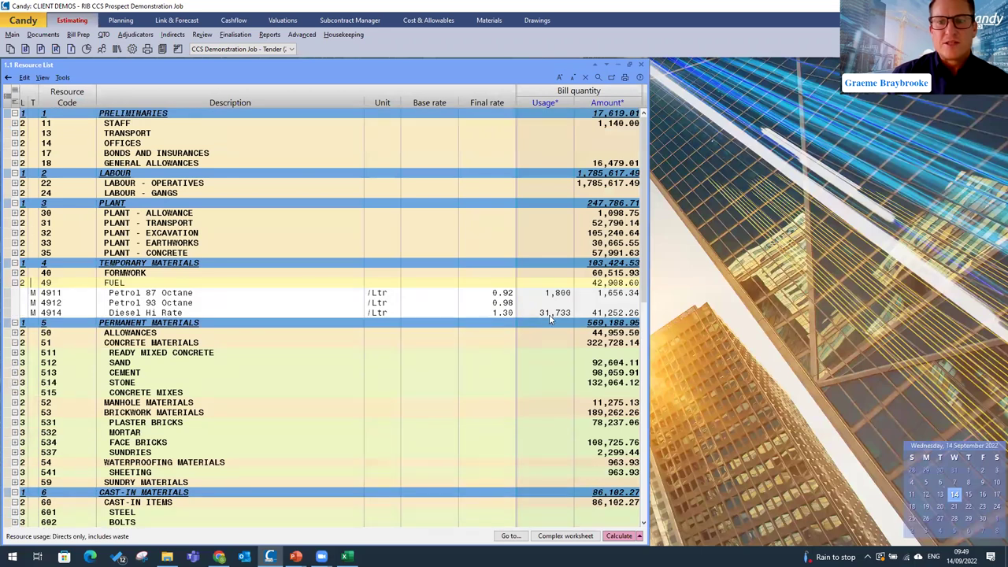
pyautogui.click(554, 314)
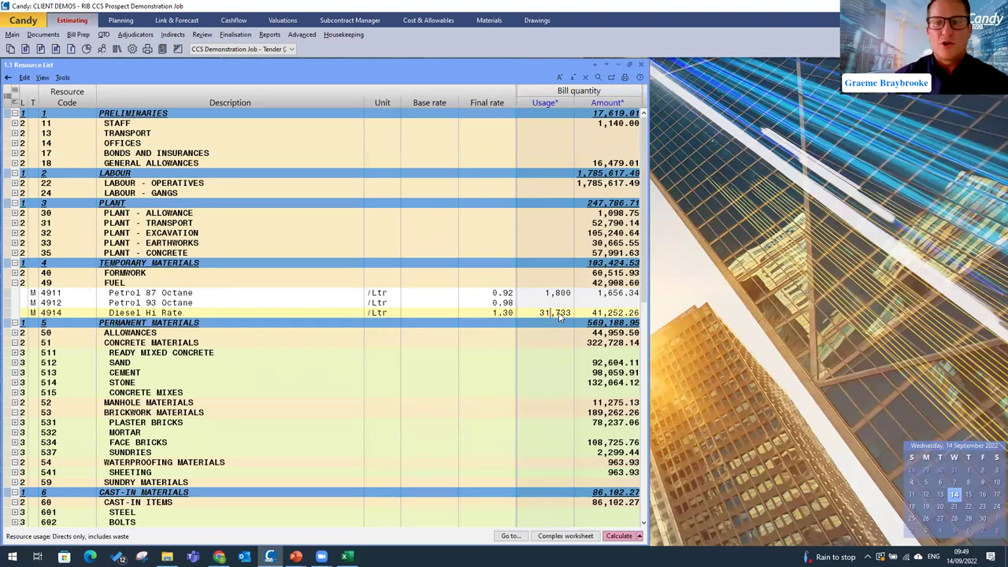
# - Set the final rate of the Diesel Hi Rate resource to 1.50 and check its amount
pyautogui.click(493, 313)
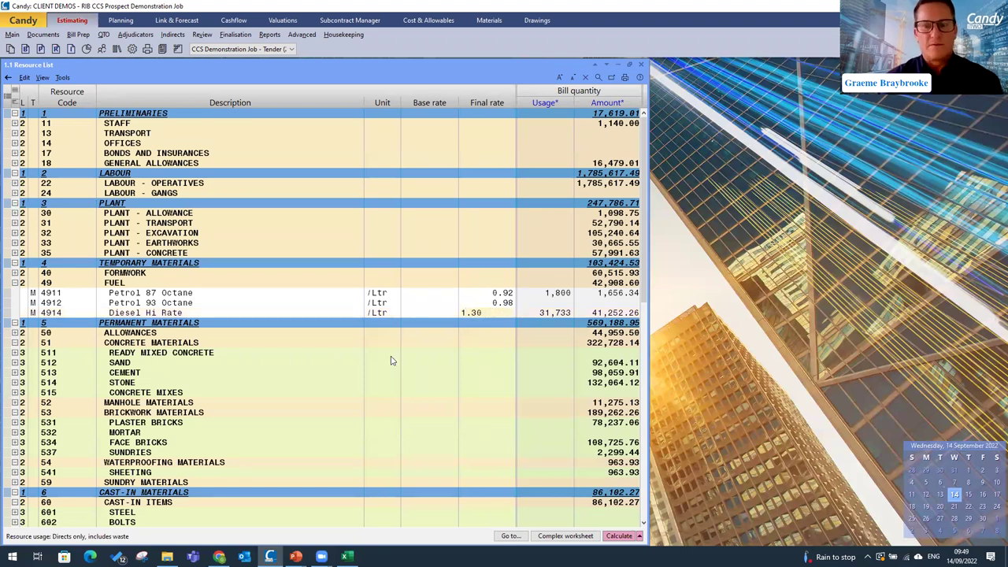
pyautogui.press('Delete')
pyautogui.write('5')
pyautogui.press('Return')
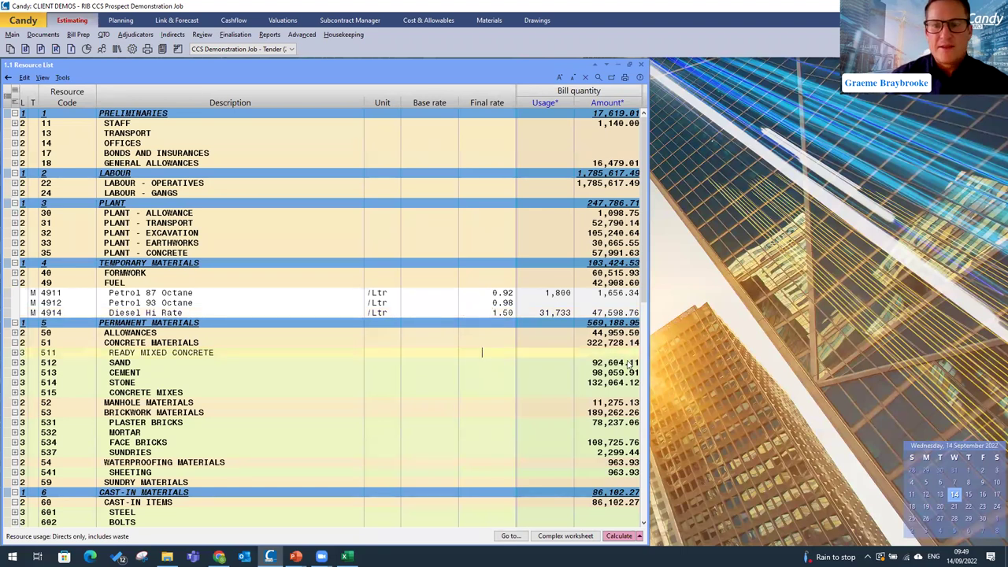
pyautogui.click(609, 315)
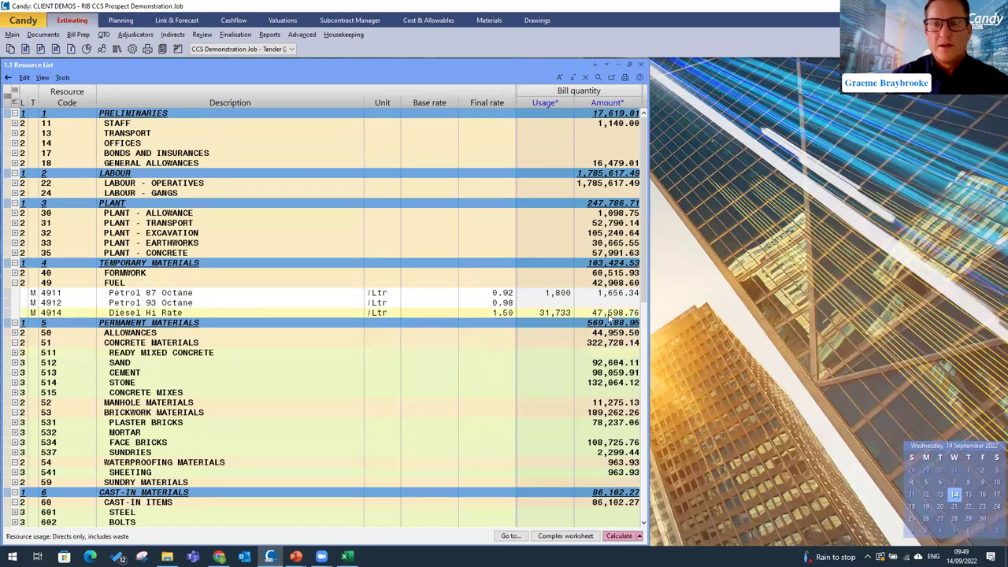
# - Return to the 1.2 Pricing Bill and recalculate it with the changed diesel rate
pyautogui.click(26, 49)
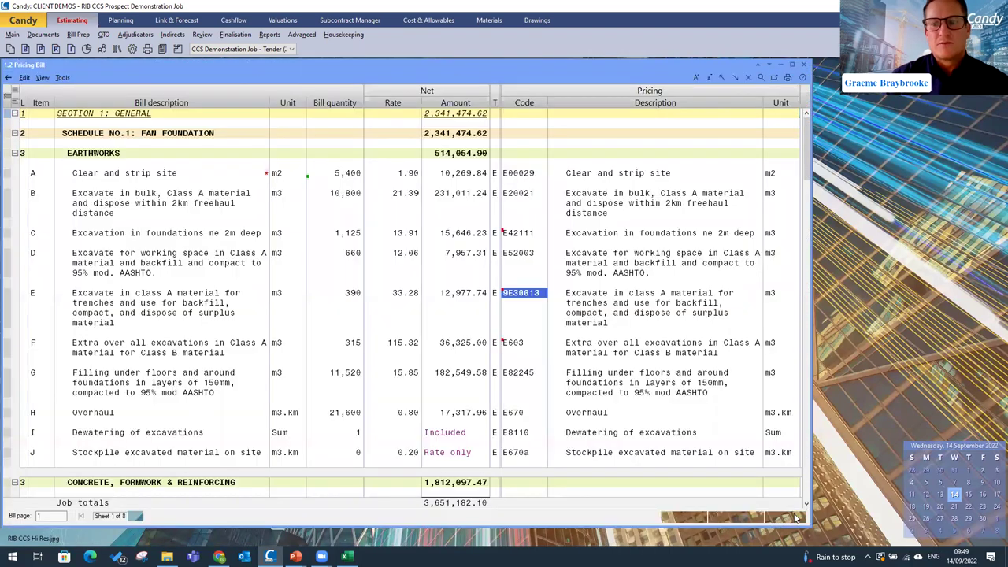
pyautogui.click(779, 518)
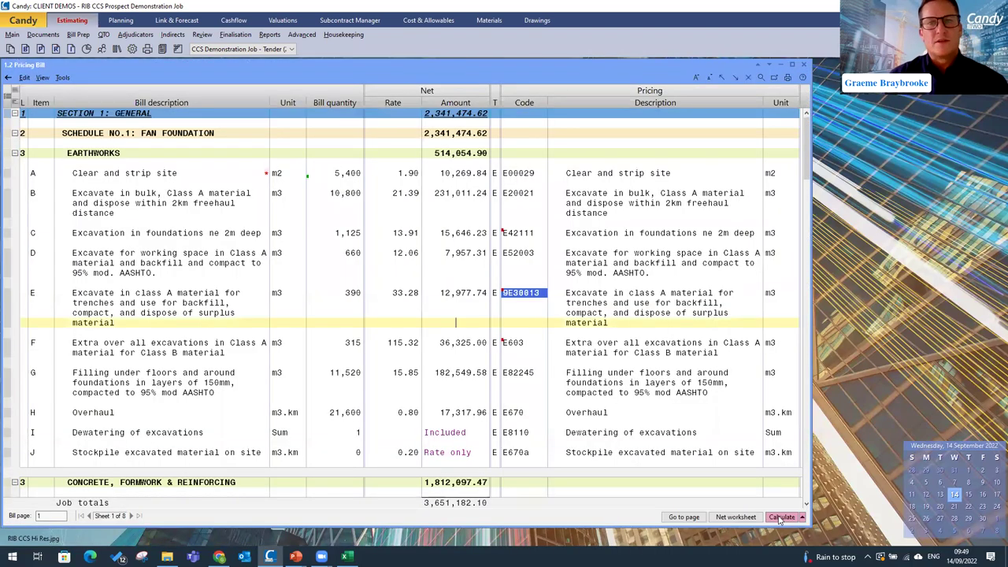
pyautogui.click(780, 518)
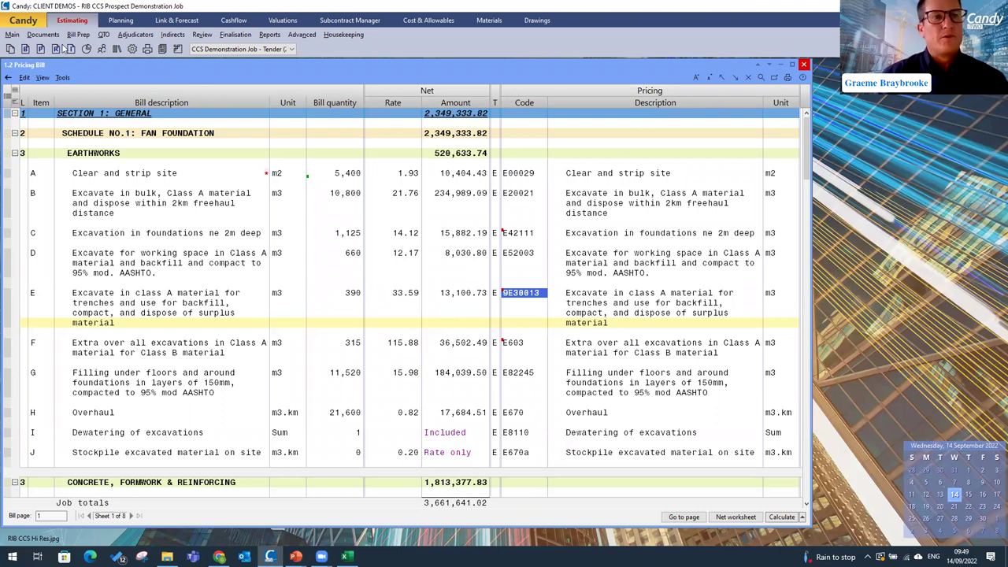
# - Open the 1.6 Markup Bill (Copy) and bring up its Trade Markup table
pyautogui.click(11, 49)
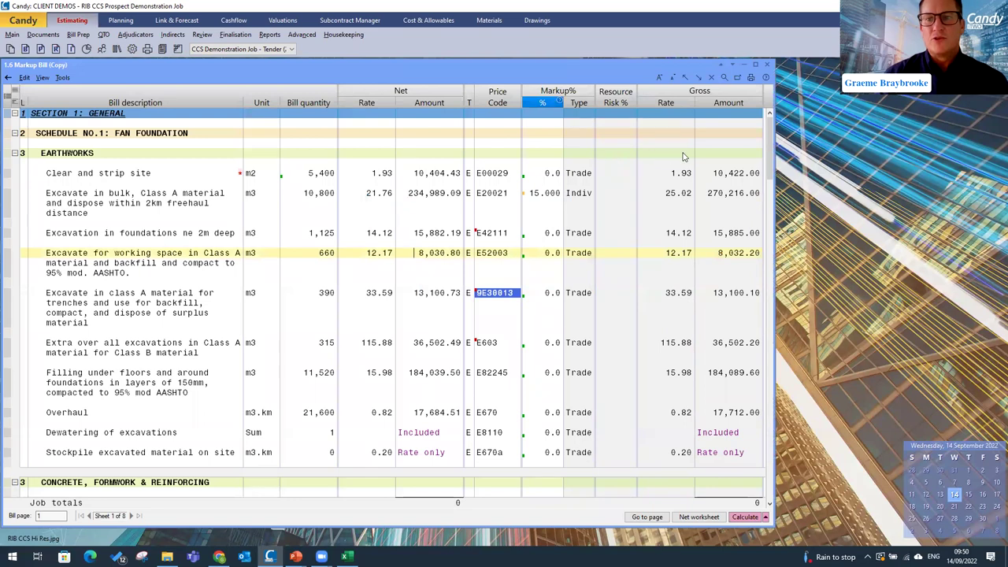
pyautogui.rightClick(684, 157)
pyautogui.click(684, 154)
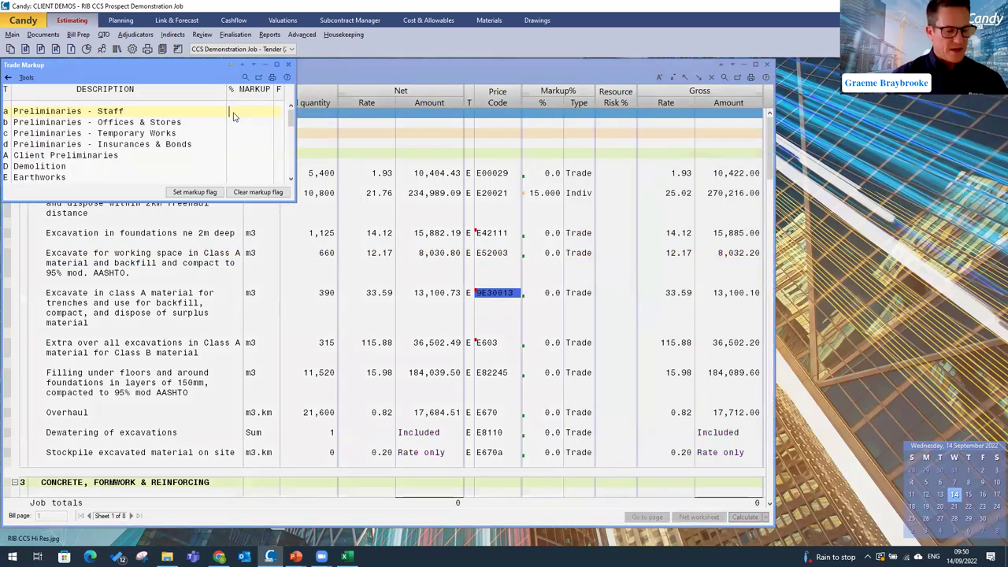